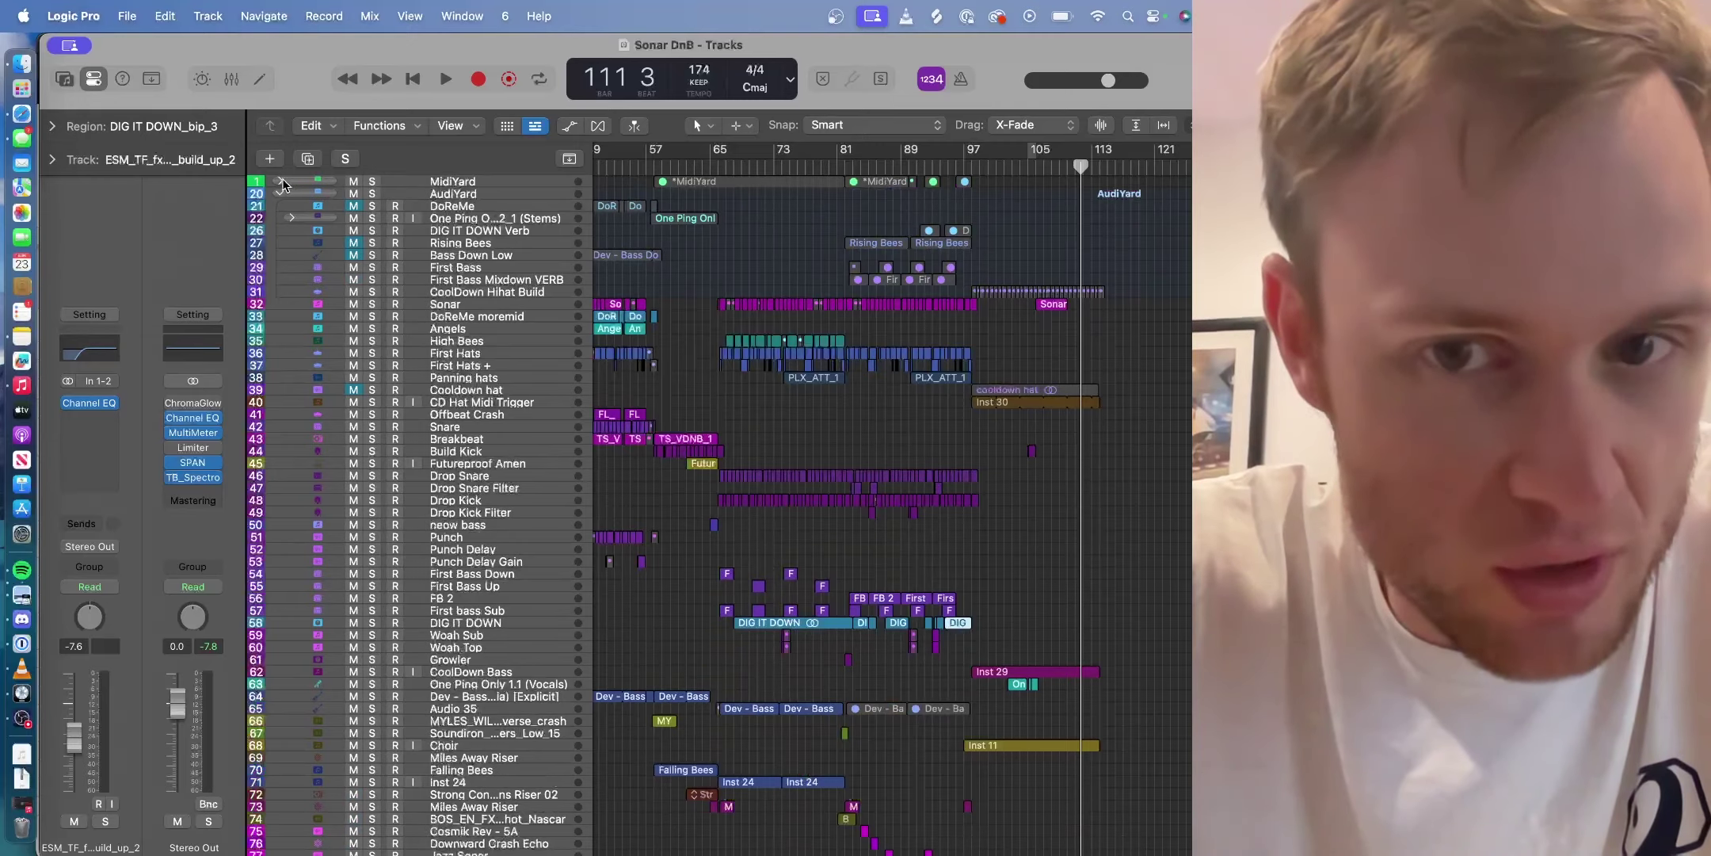
- Expand the MidiYard track stack to review its contents, and collapse both the MidiYard and AudiYard stacks
click(283, 184)
scroll(754, 367, left, 10)
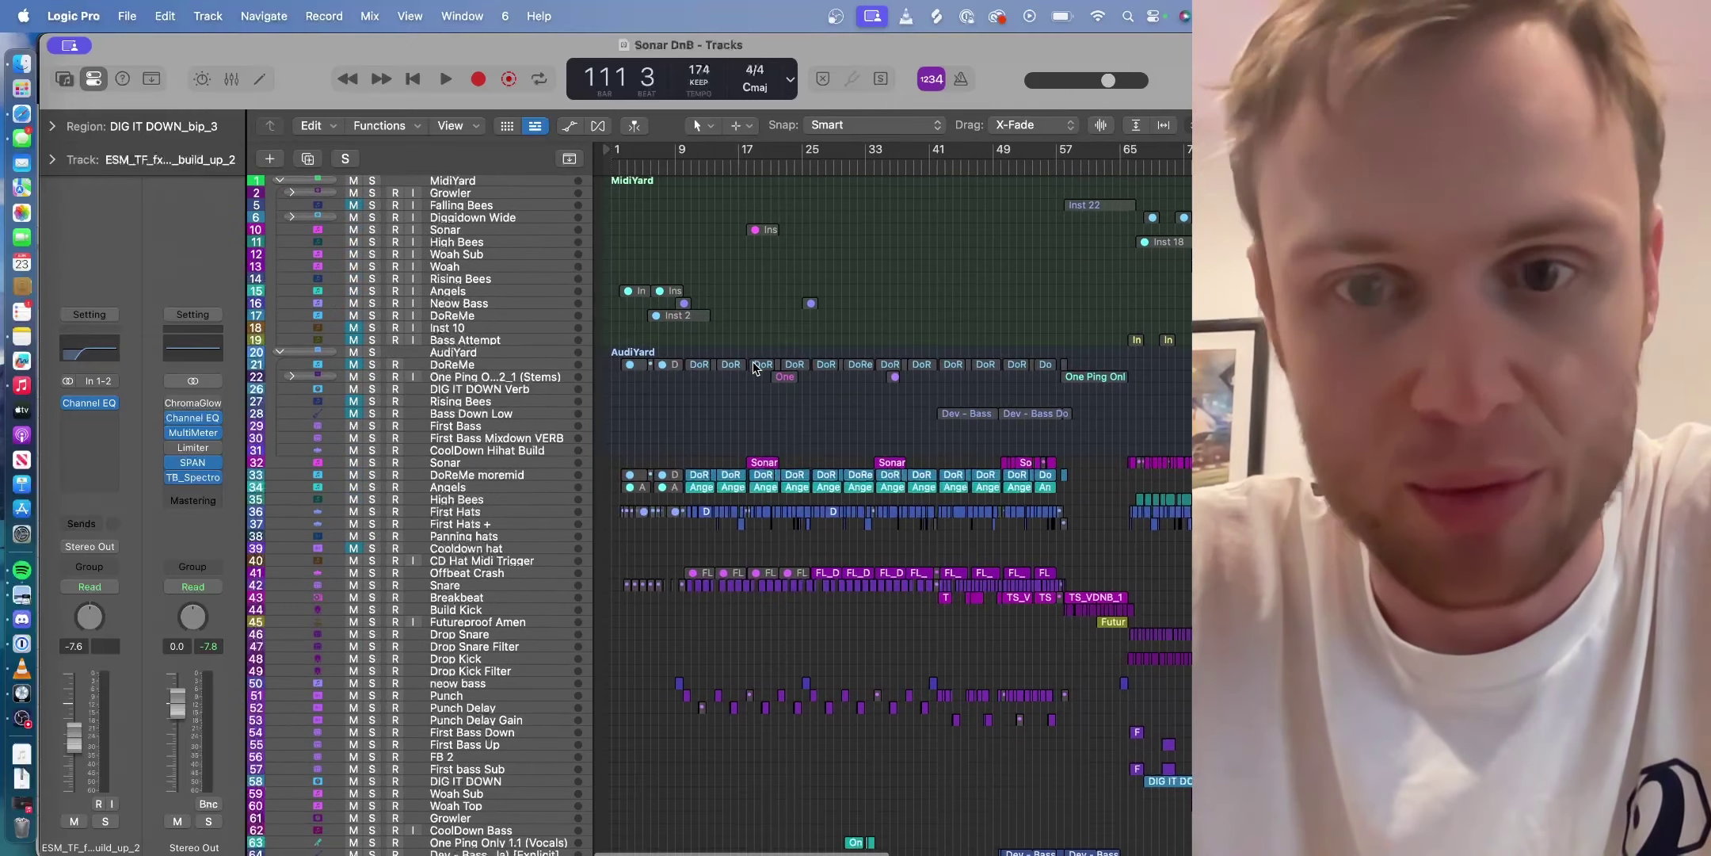
scroll(754, 367, right, 5)
click(279, 181)
click(280, 195)
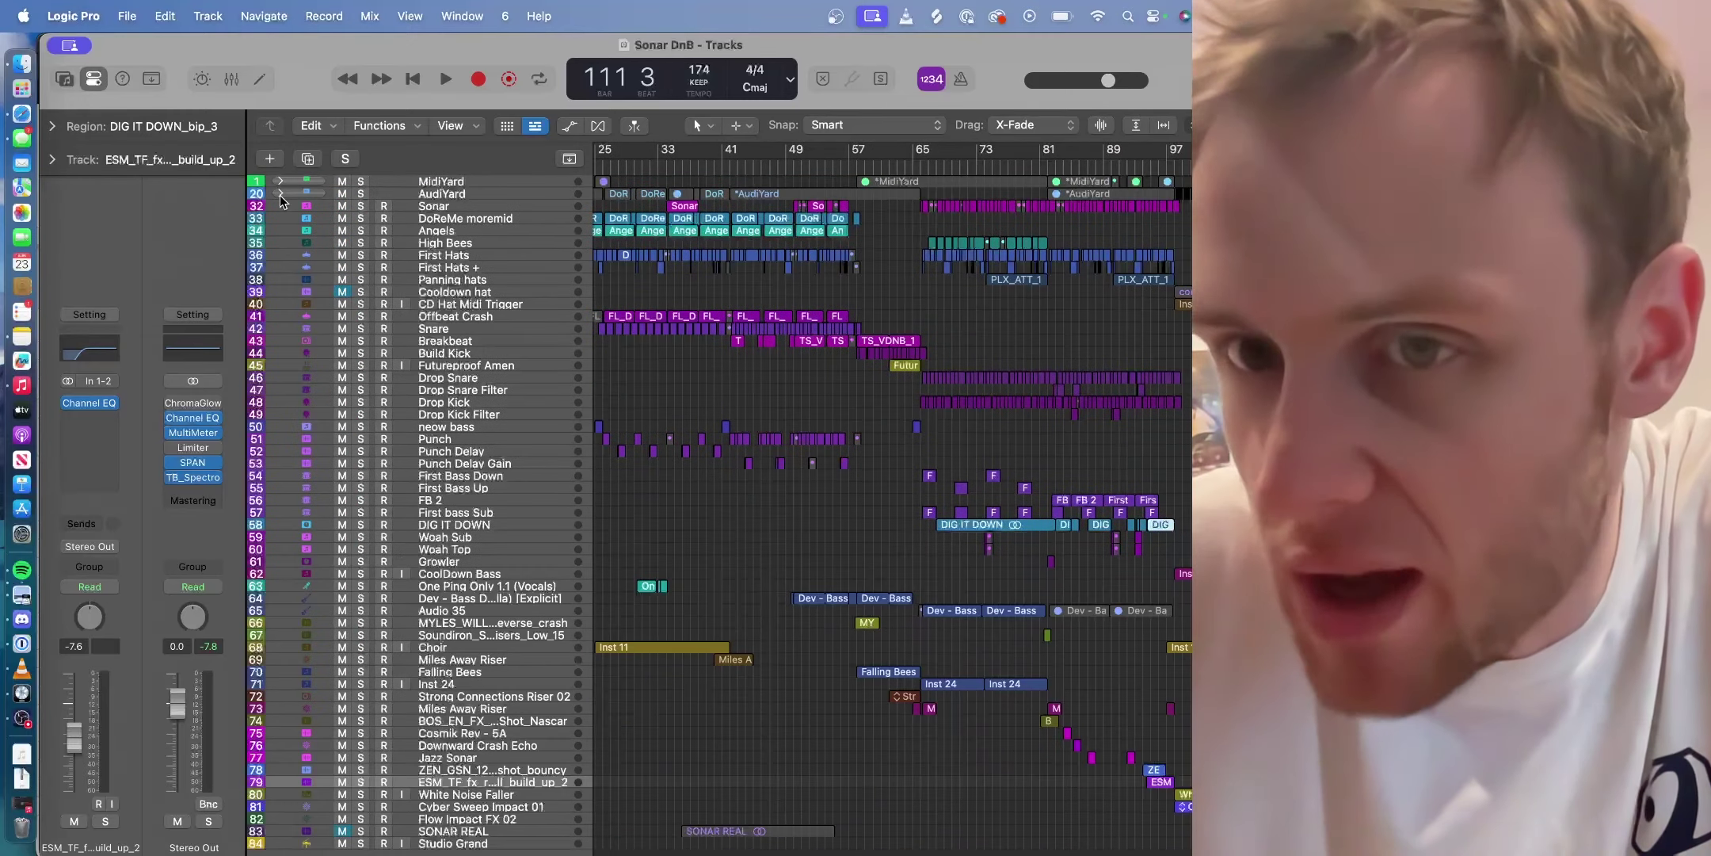
- Select the DIG IT DOWN audio track and enlarge its height to inspect the waveforms
scroll(732, 316, right, 5)
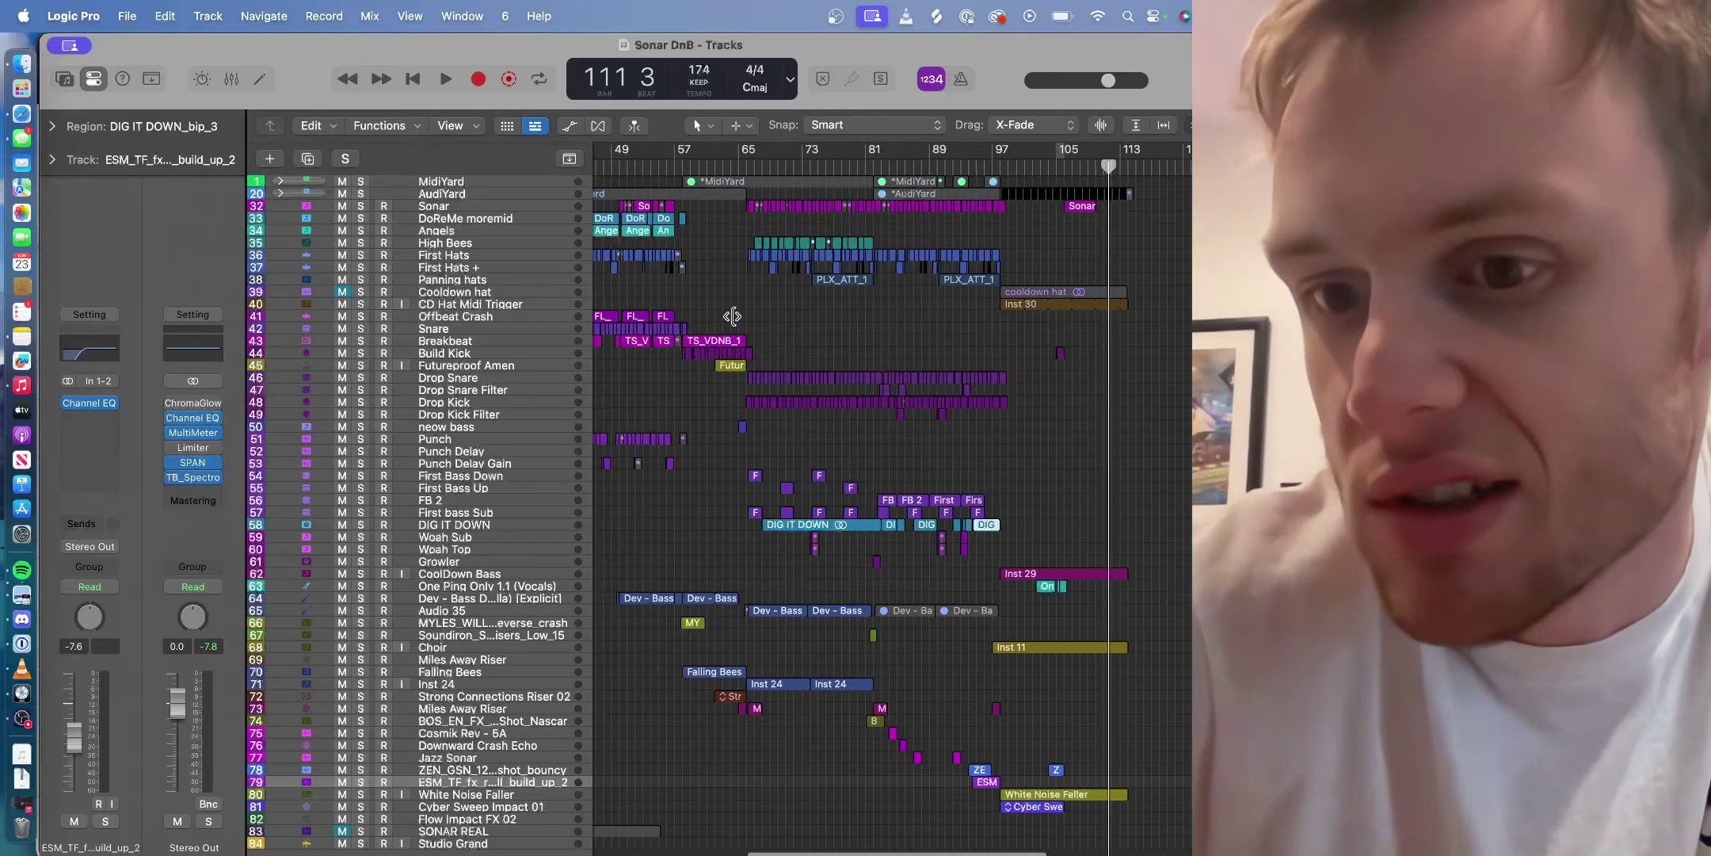
scroll(732, 316, right, 3)
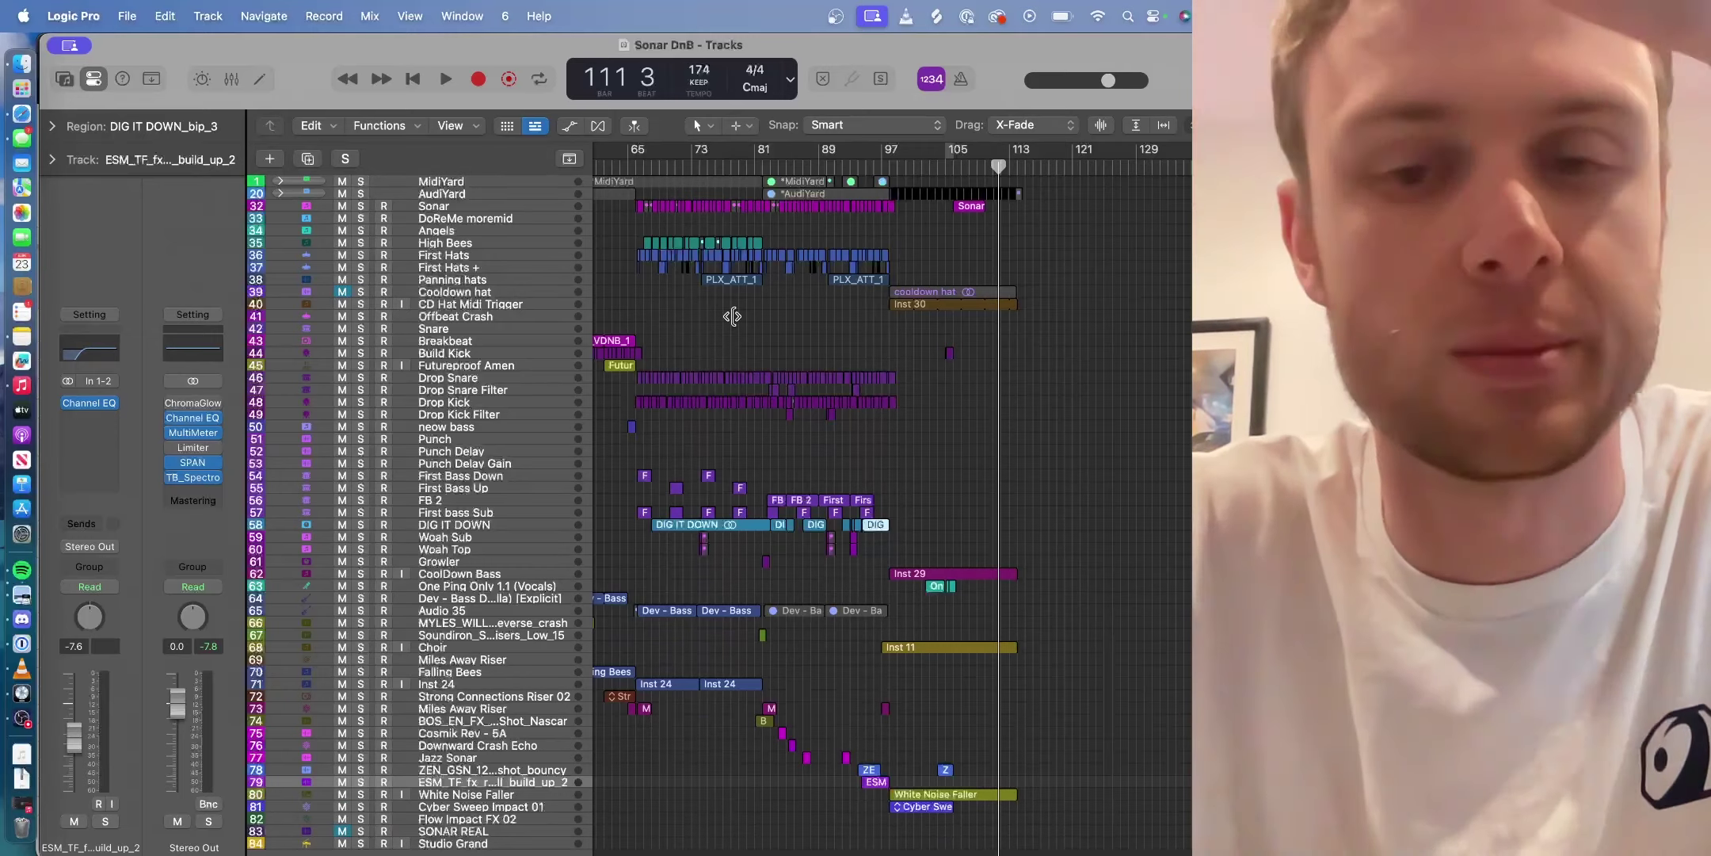
scroll(735, 317, up, 5)
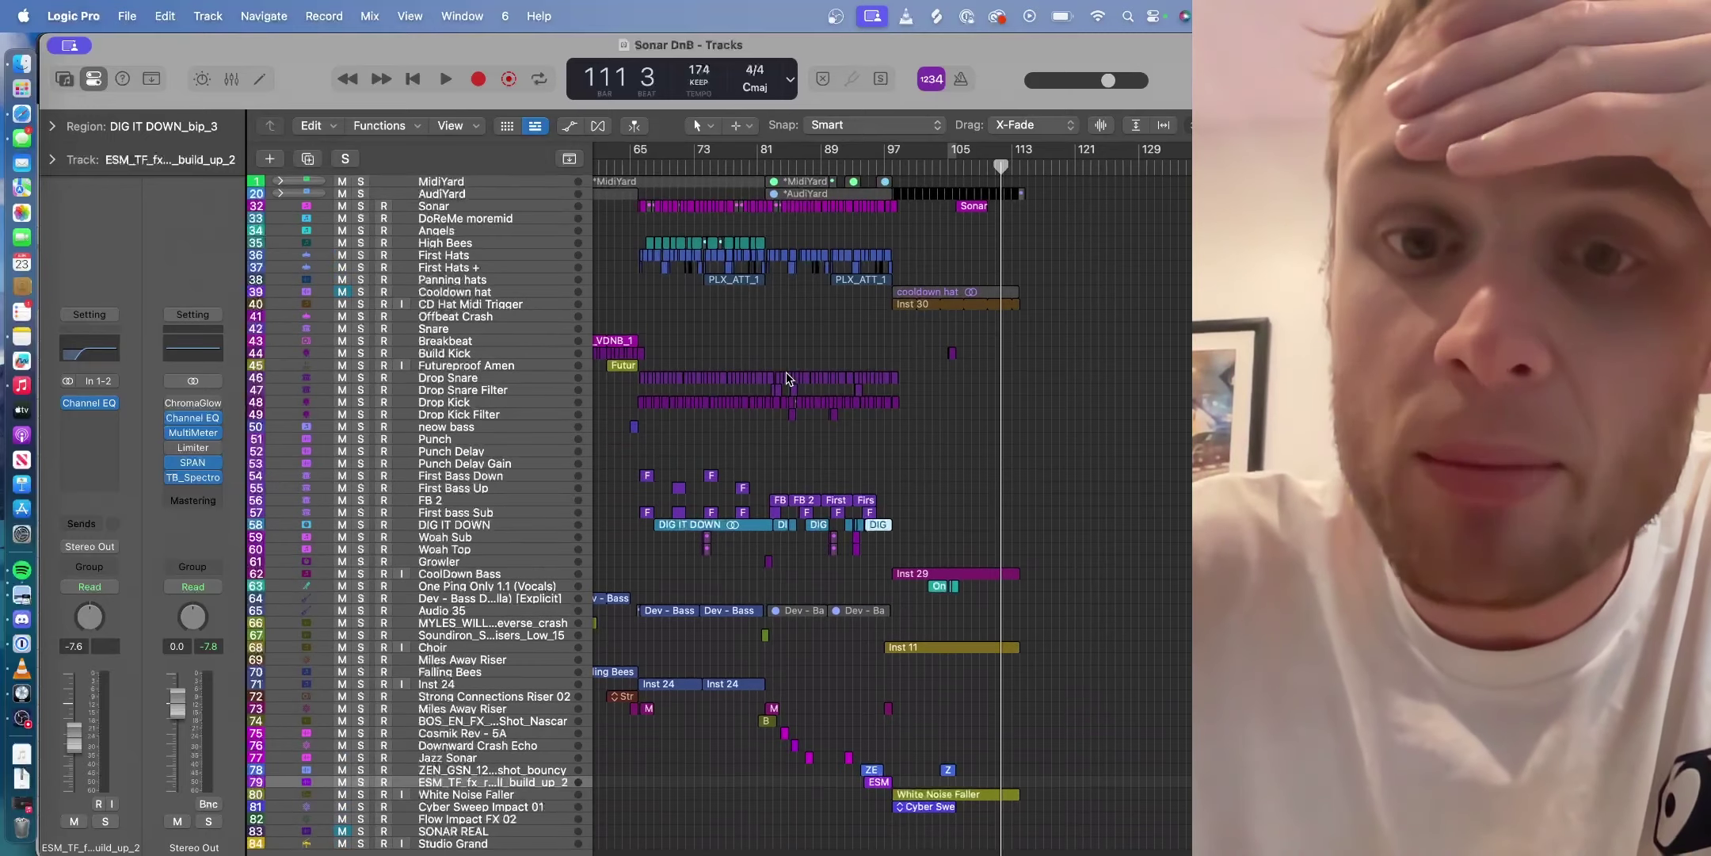
scroll(793, 420, down, 3)
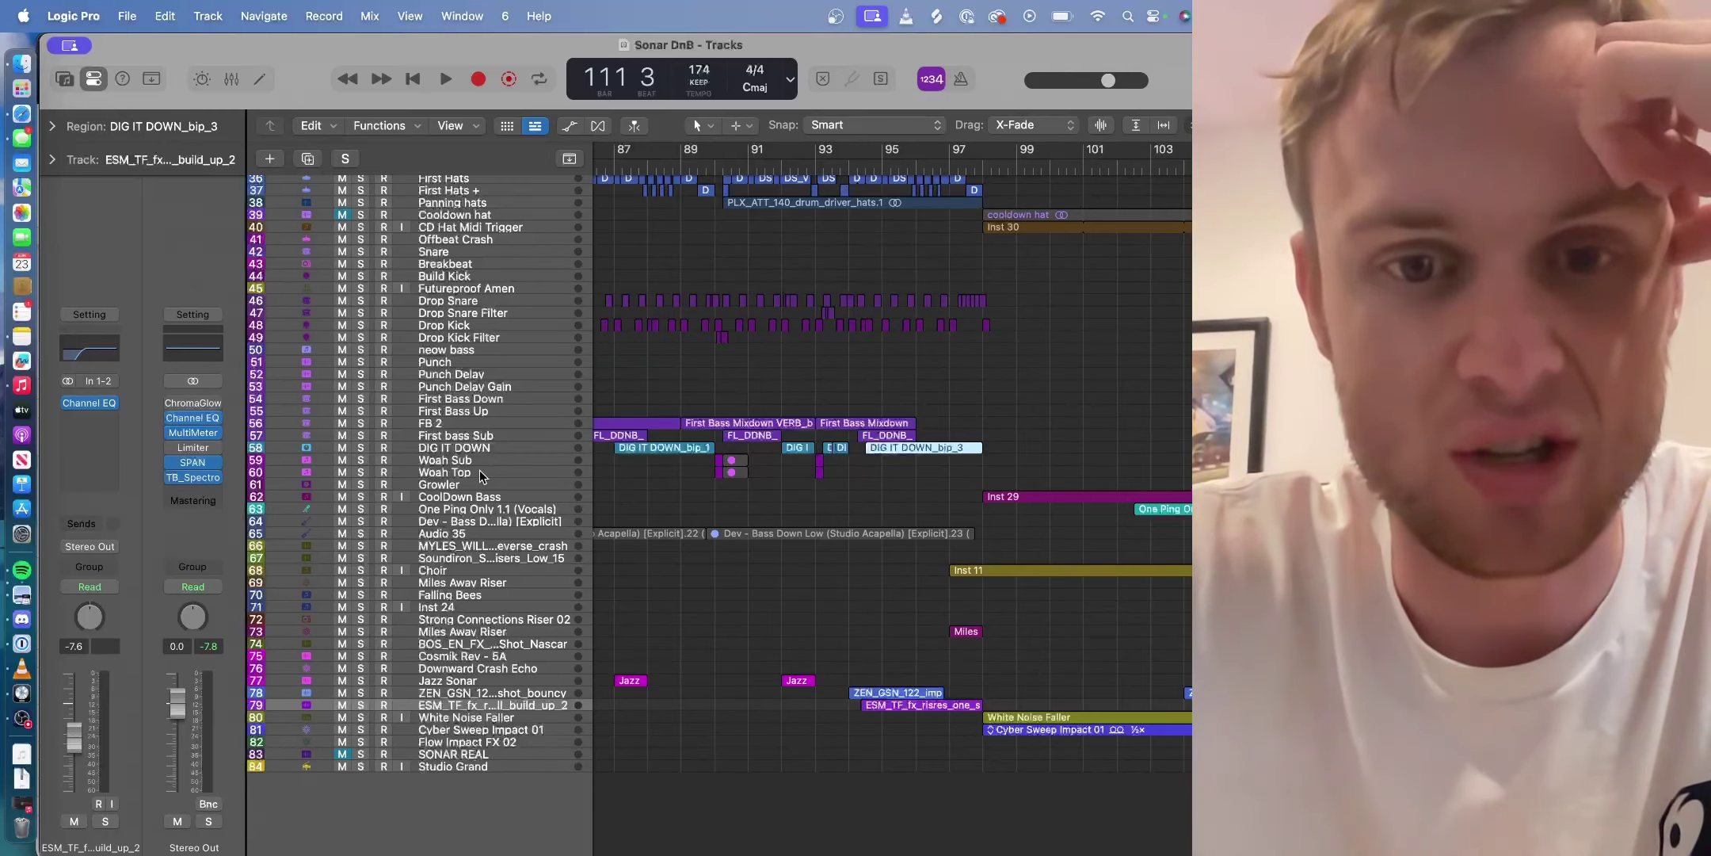
click(285, 452)
key(ctrl+z)
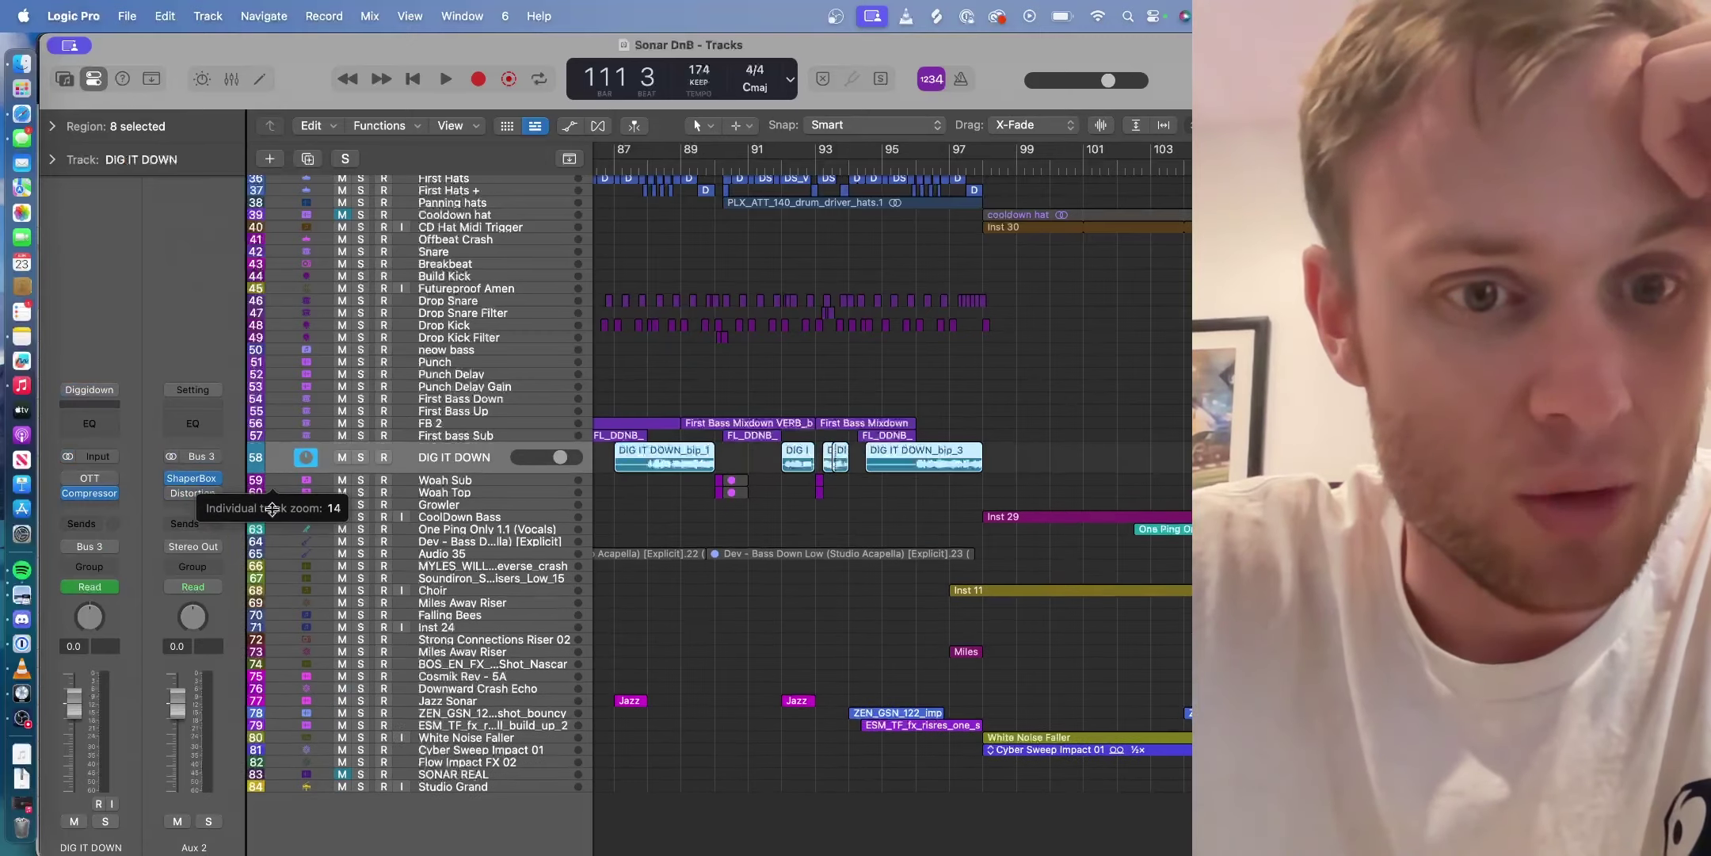
key(z)
- Place the playhead at bar 90 and examine where the DIG IT DOWN_bip_1 region ends
scroll(696, 478, right, 5)
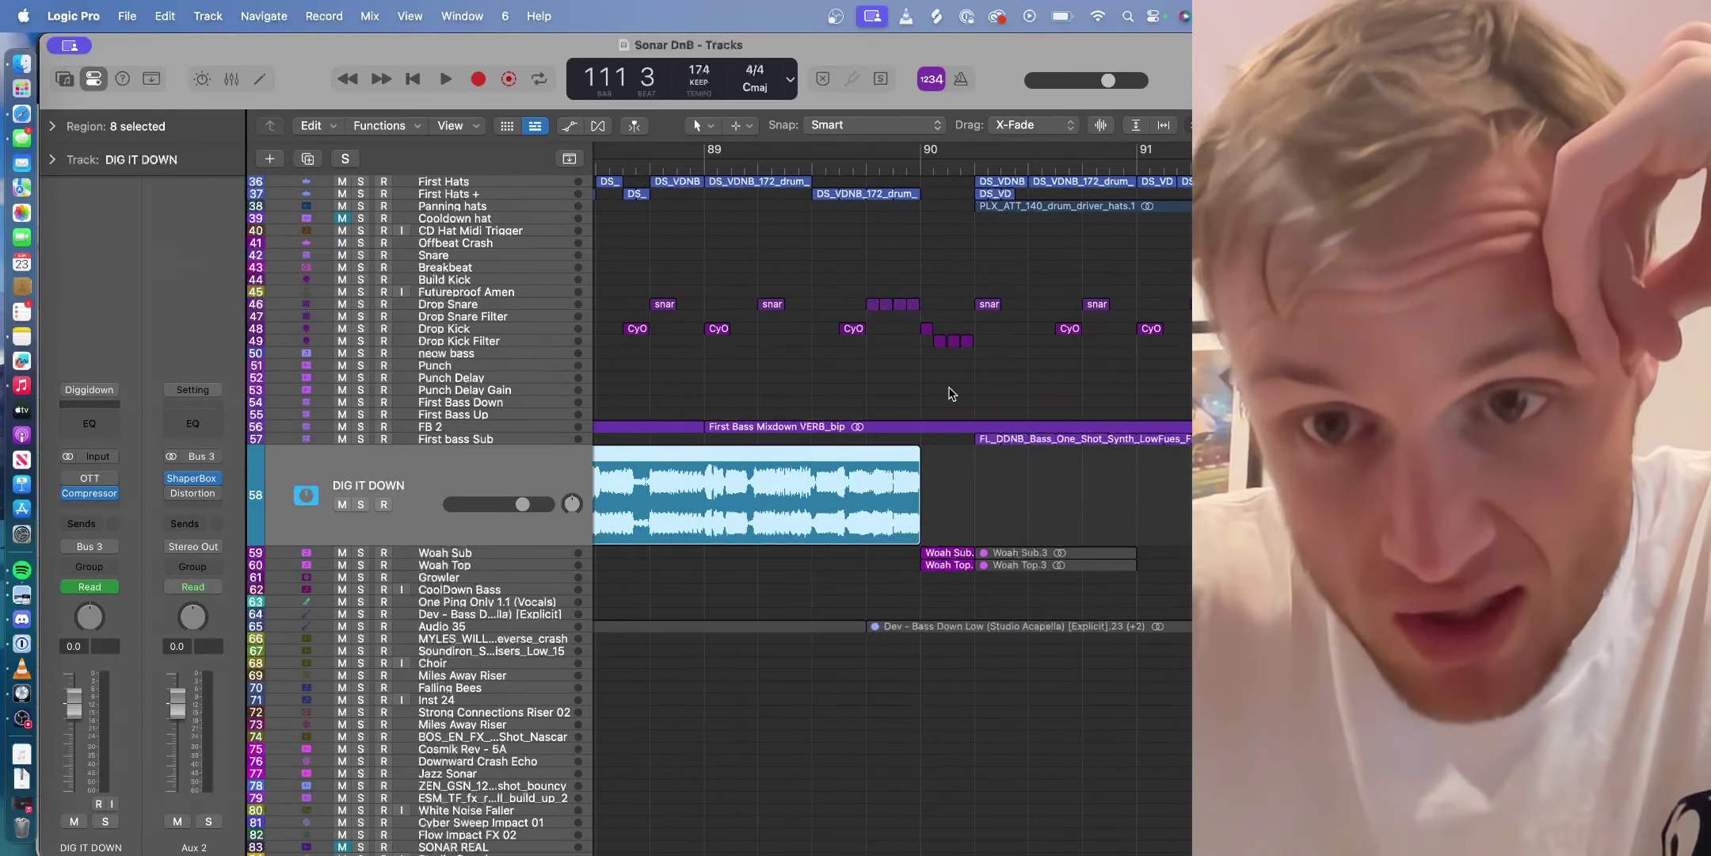
click(919, 163)
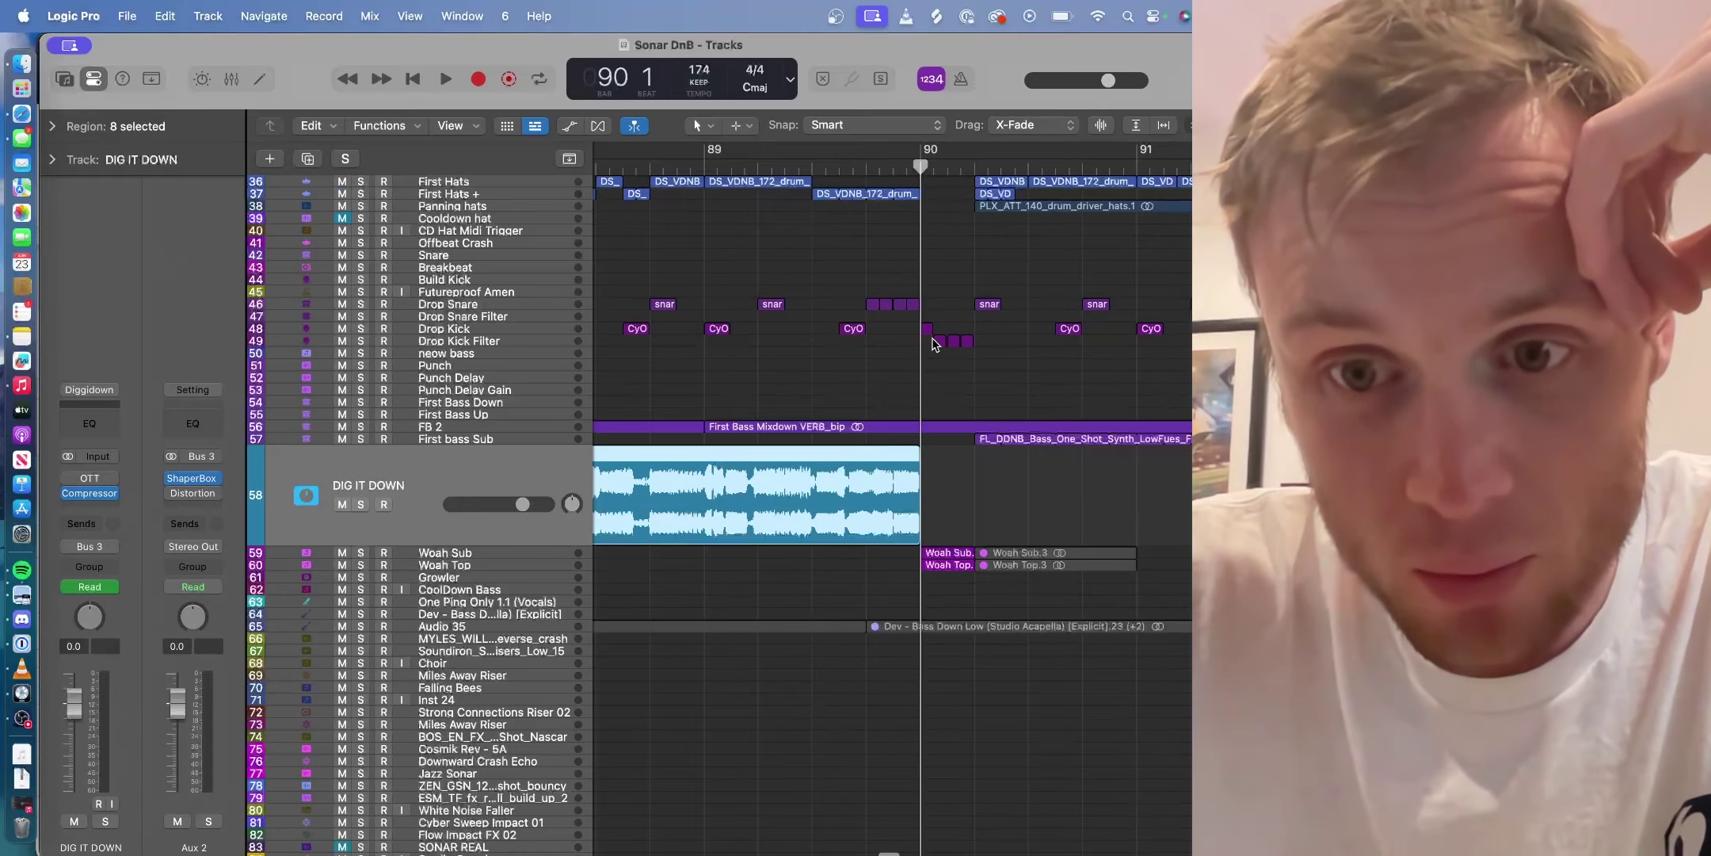
scroll(923, 443, up, 6)
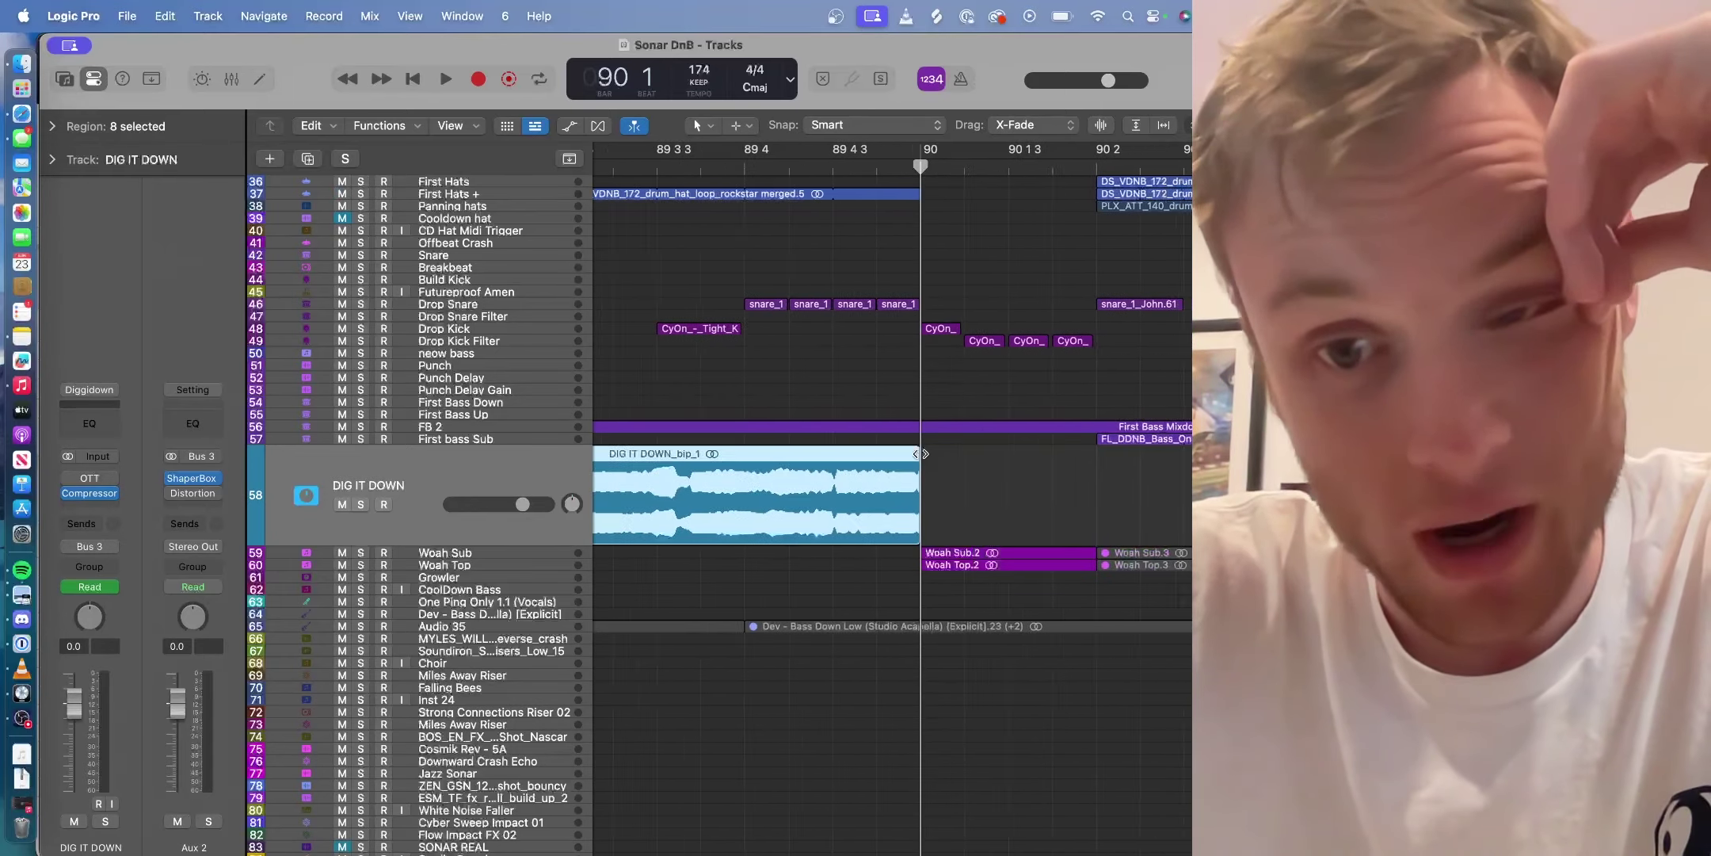
scroll(924, 453, down, 4)
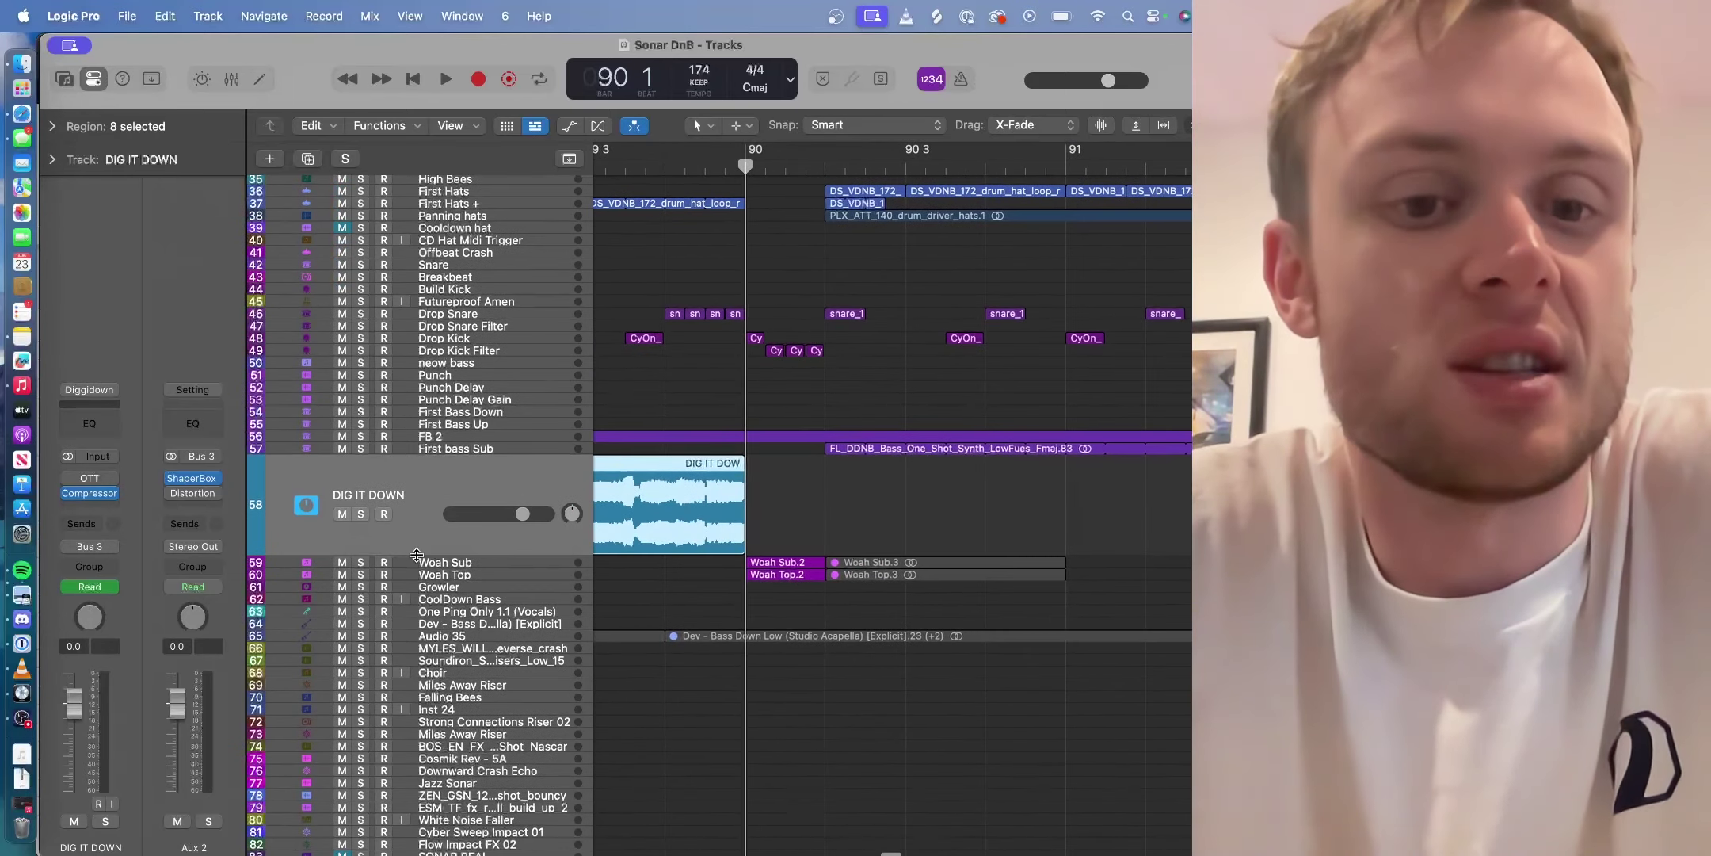
- Reduce the height of the DIG IT DOWN track and expand the MidiYard and AudiYard stacks
drag(275, 550, 278, 483)
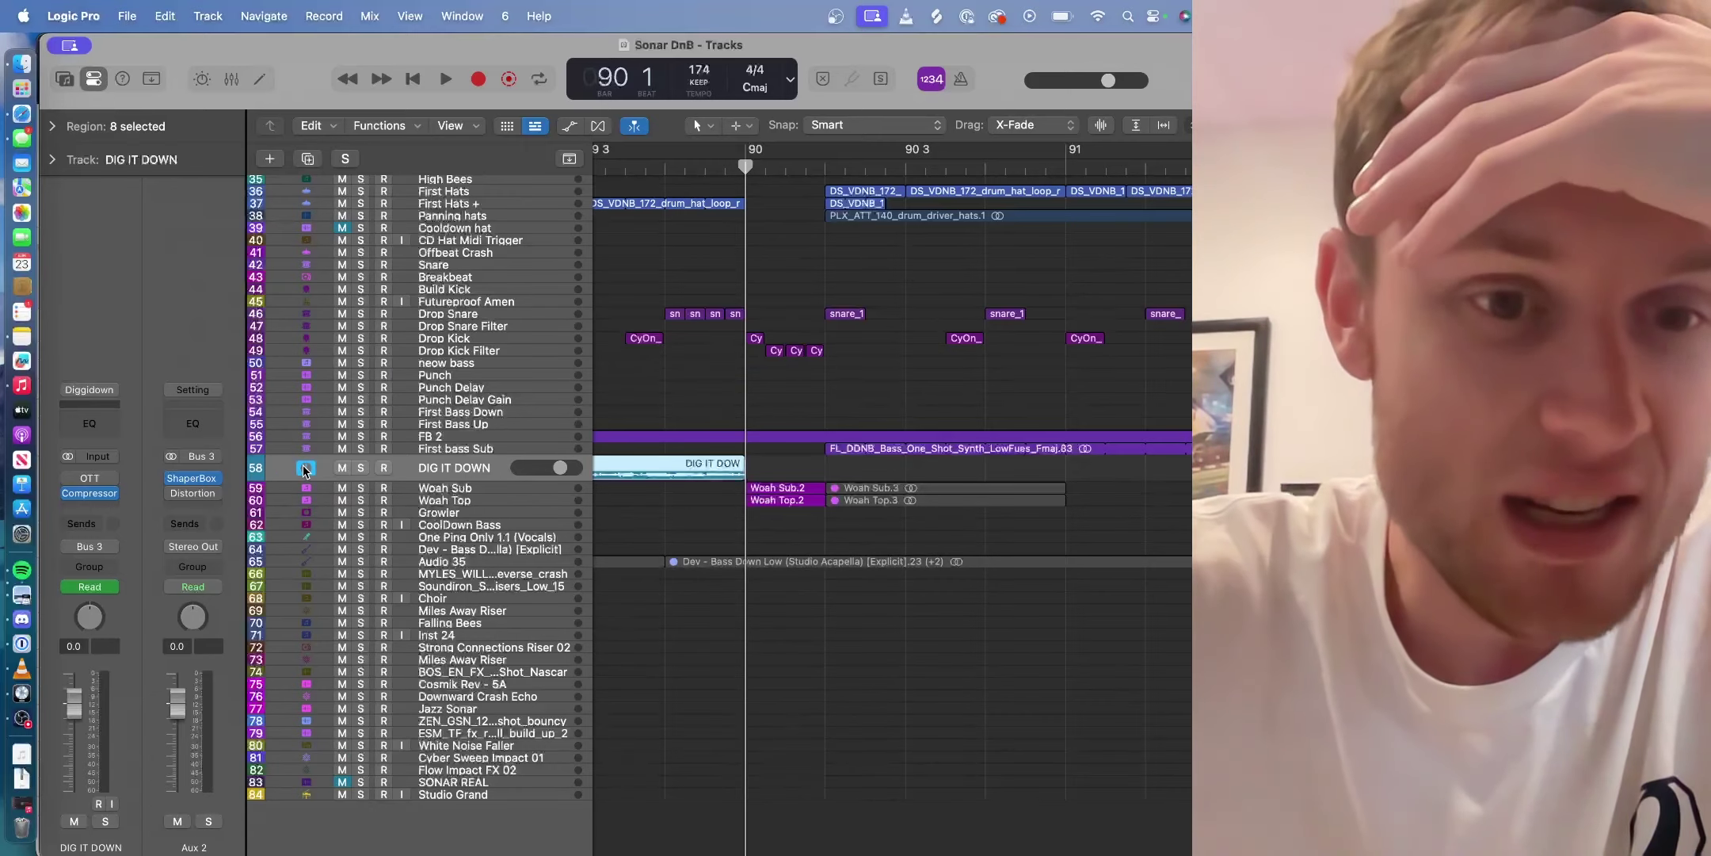
scroll(366, 198, up, 3)
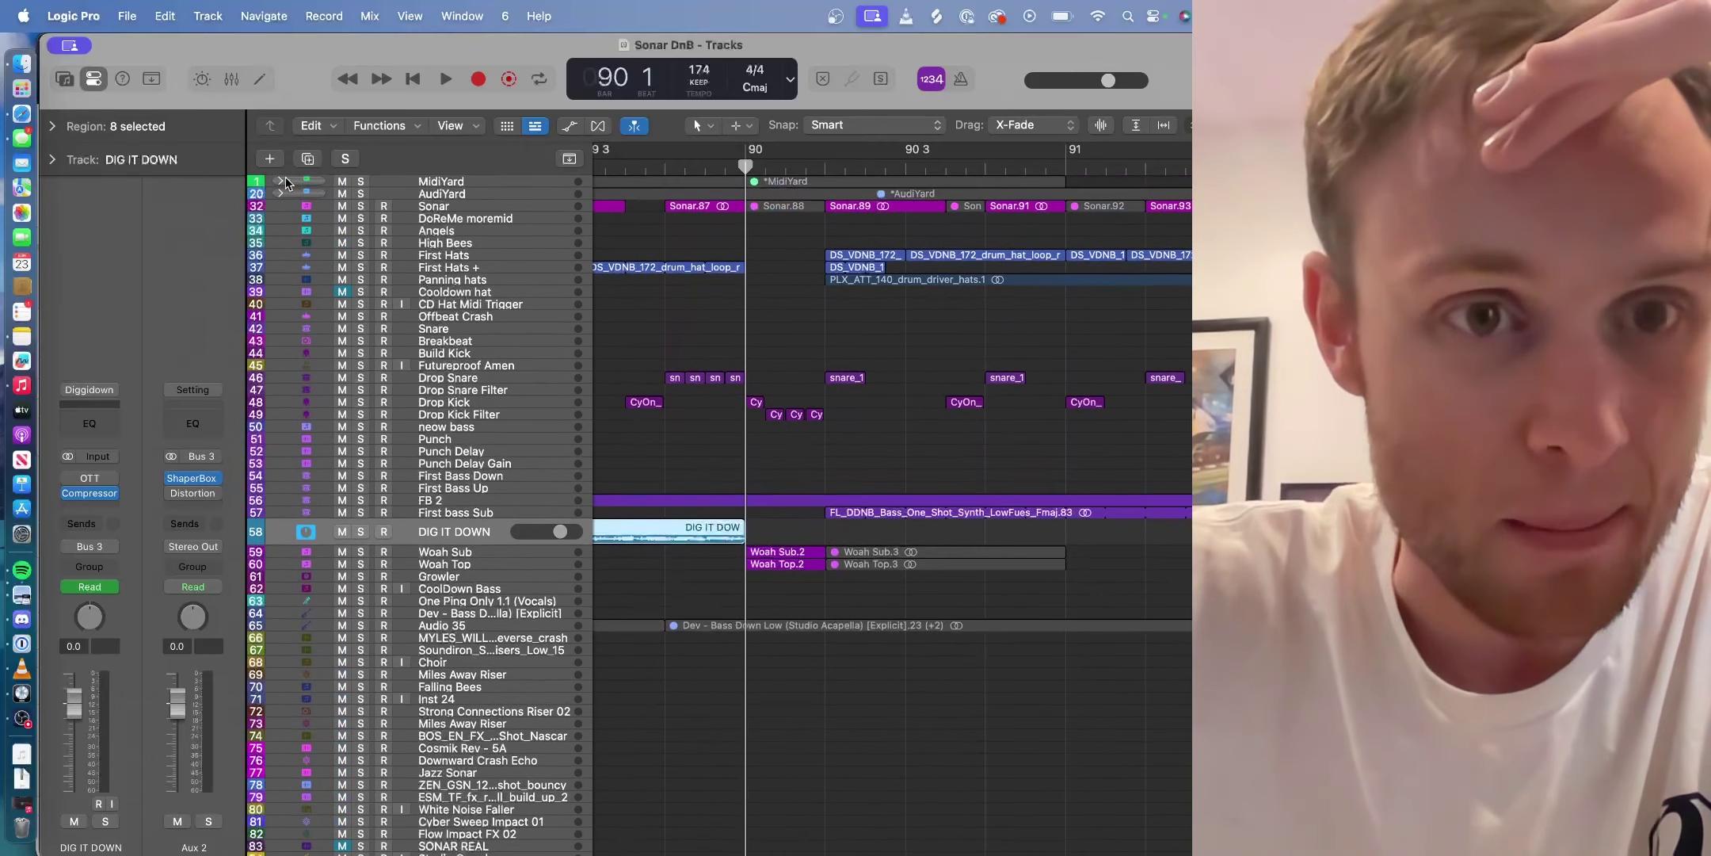
click(281, 180)
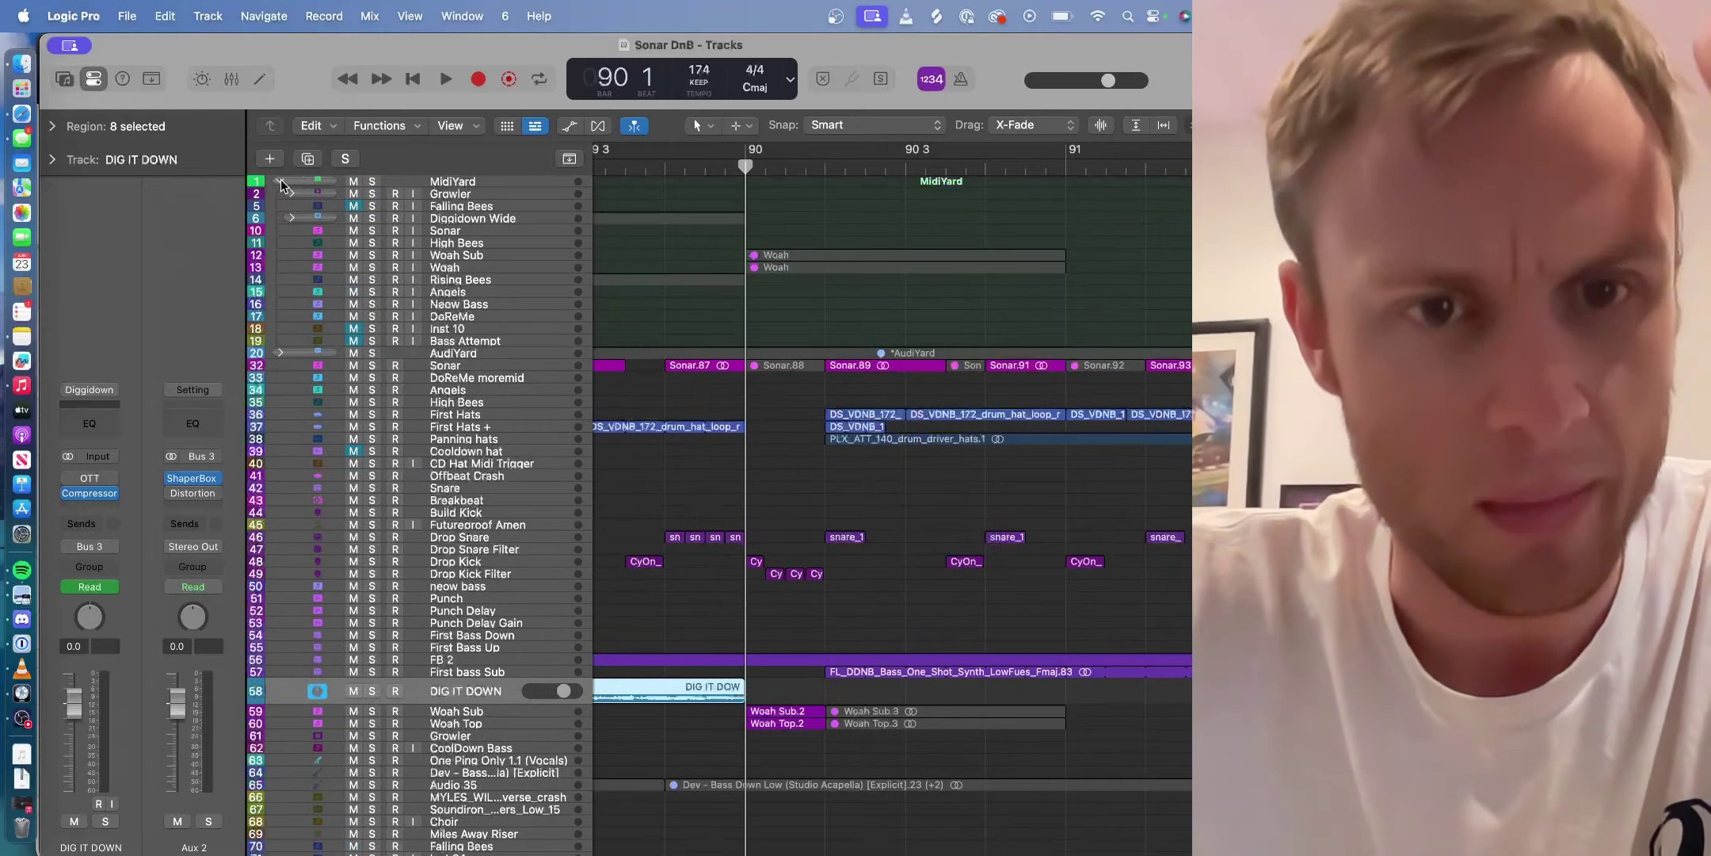
click(280, 354)
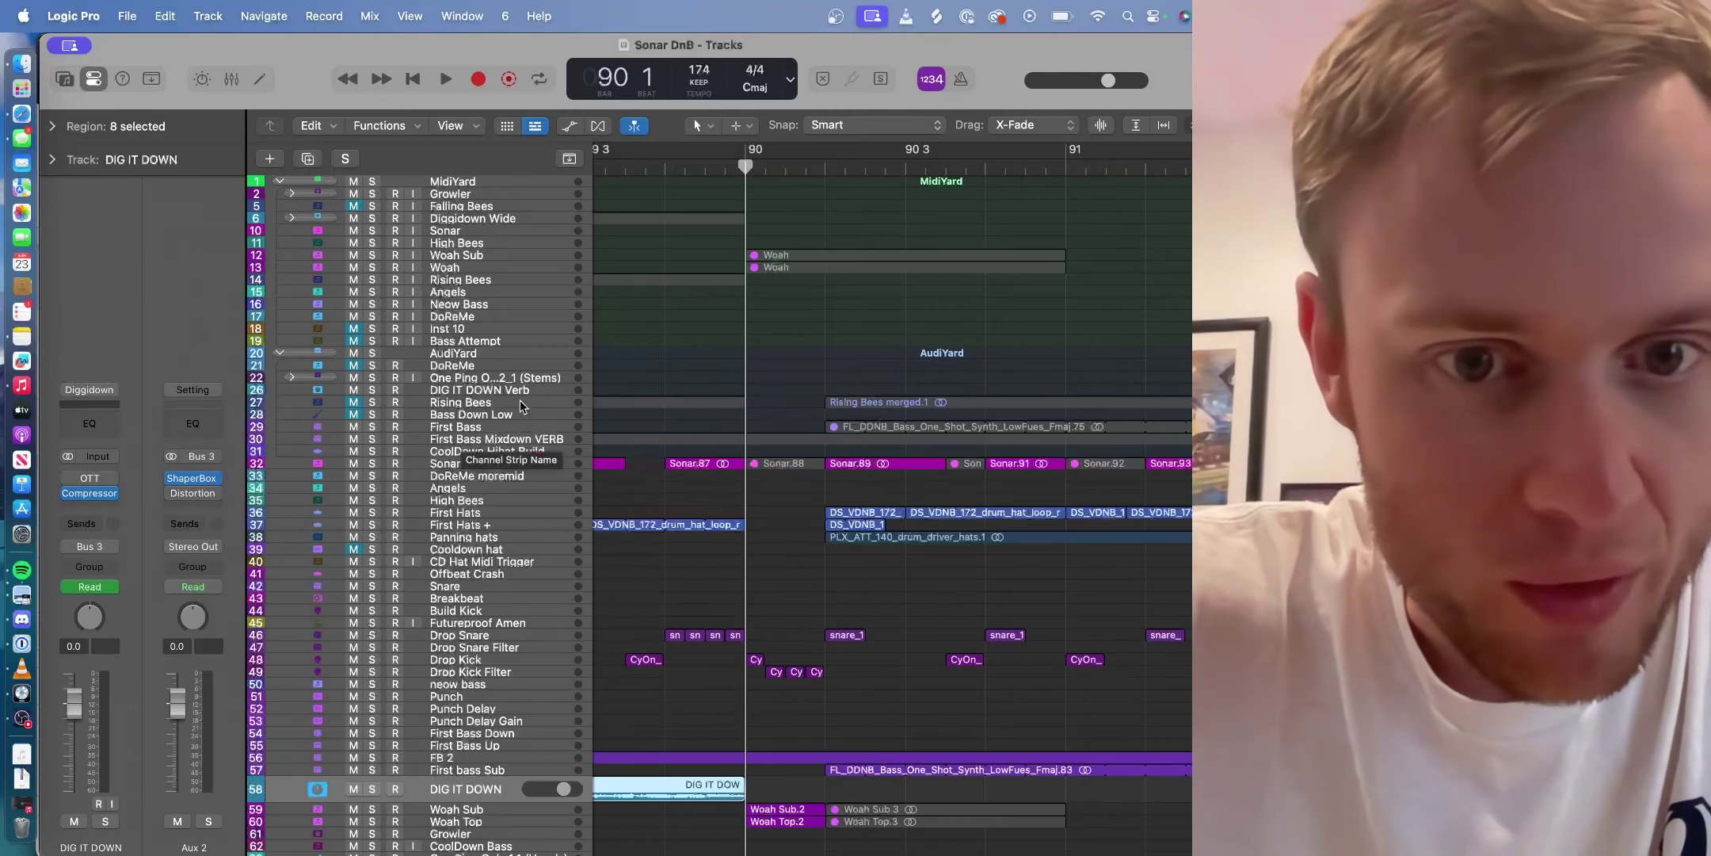
- Select the DIG IT DOWN Verb track inside the AudiYard stack and examine its regions and channel strip
scroll(664, 809, down, 1)
scroll(664, 809, left, 2)
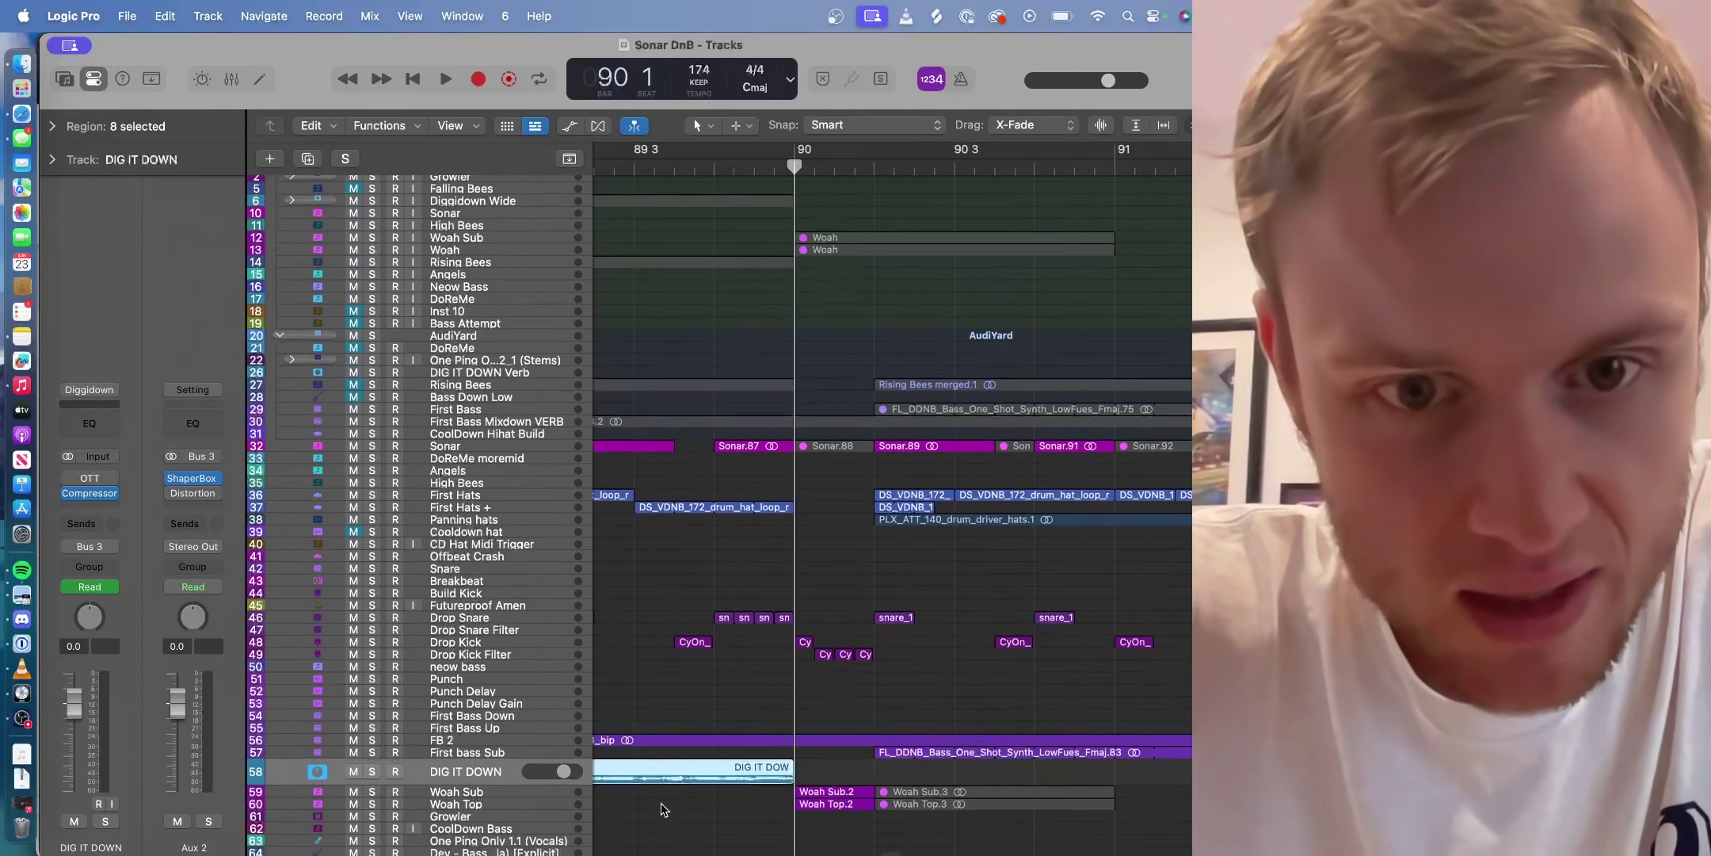
click(504, 370)
scroll(673, 397, right, 6)
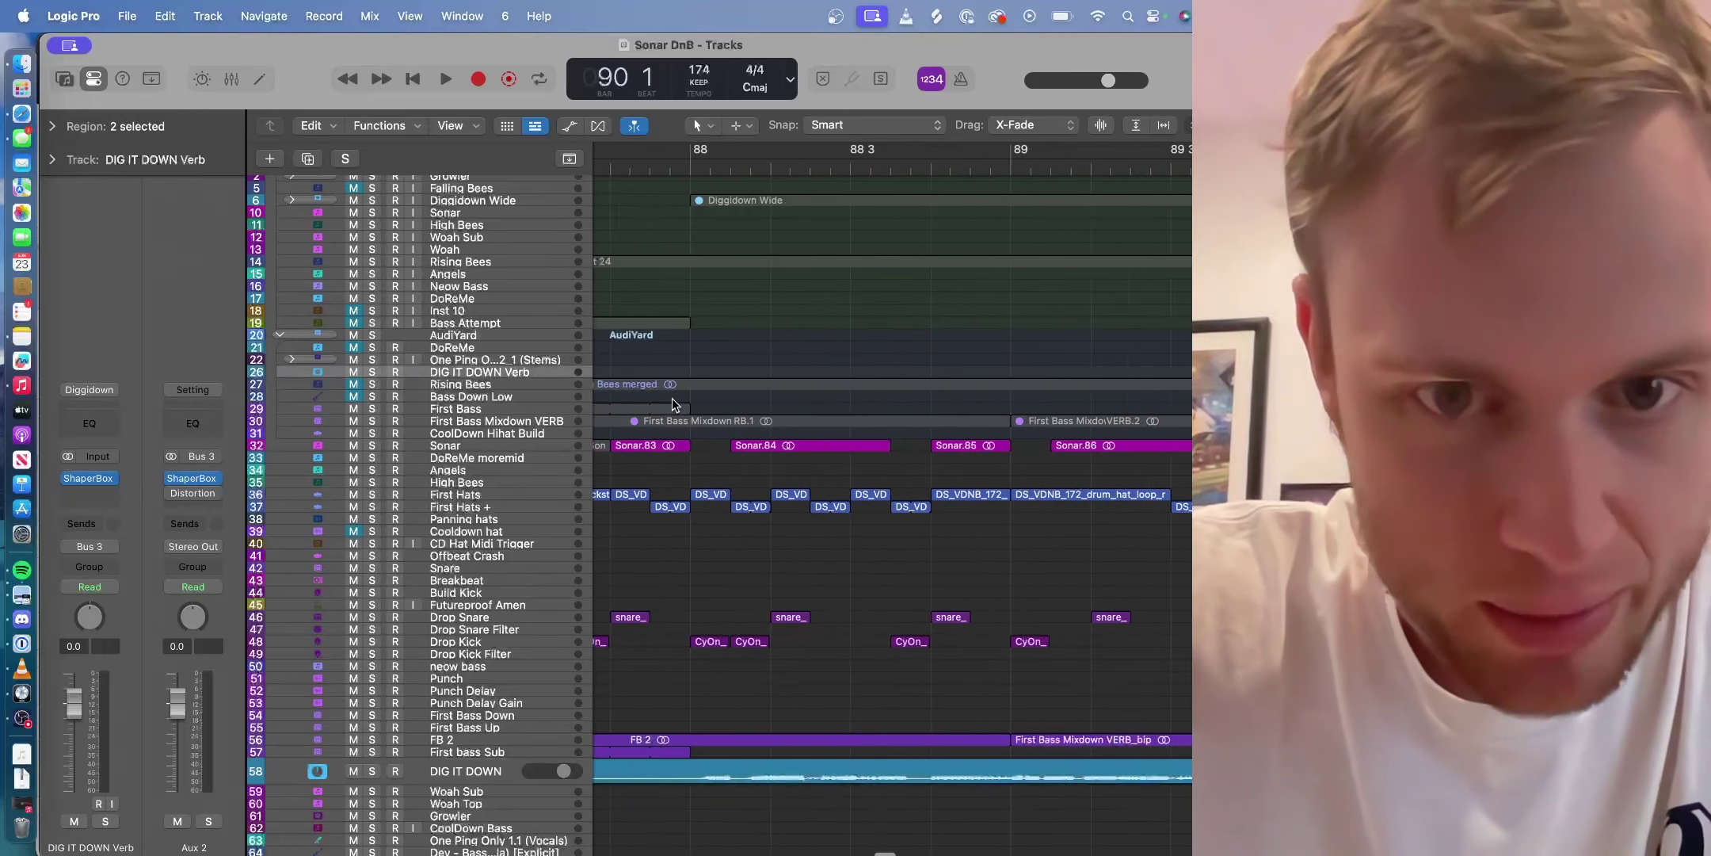
- Audition the DIG IT DOWN section up to bar 98 and view the plug-in choices for the DIG IT DOWN Verb channel
scroll(673, 397, right, 4)
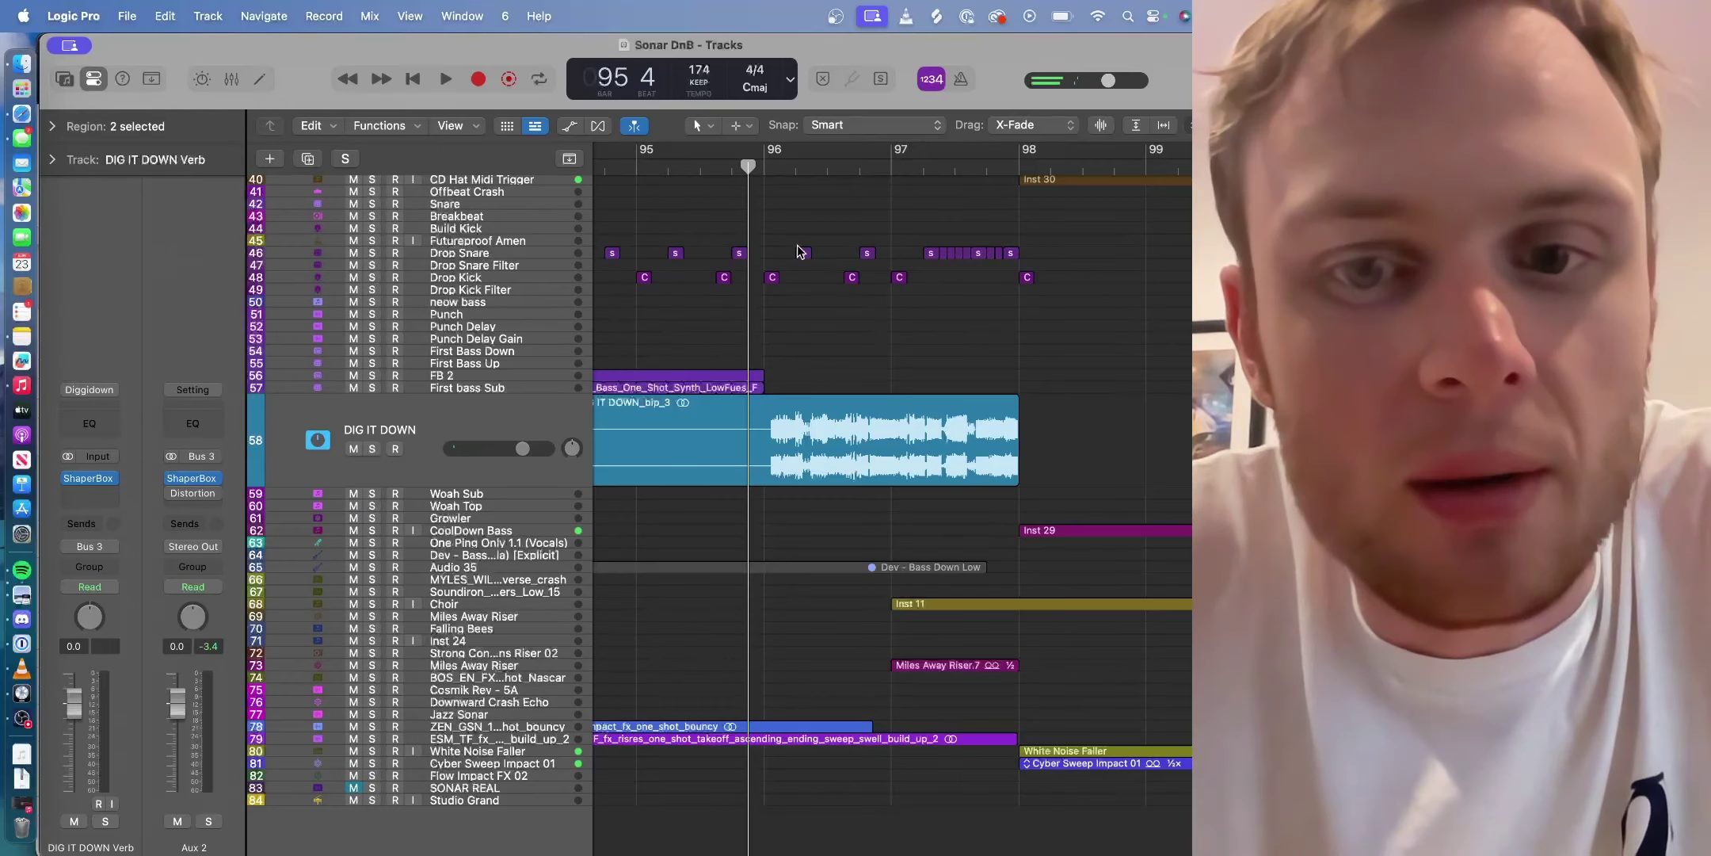
click(371, 448)
key(space)
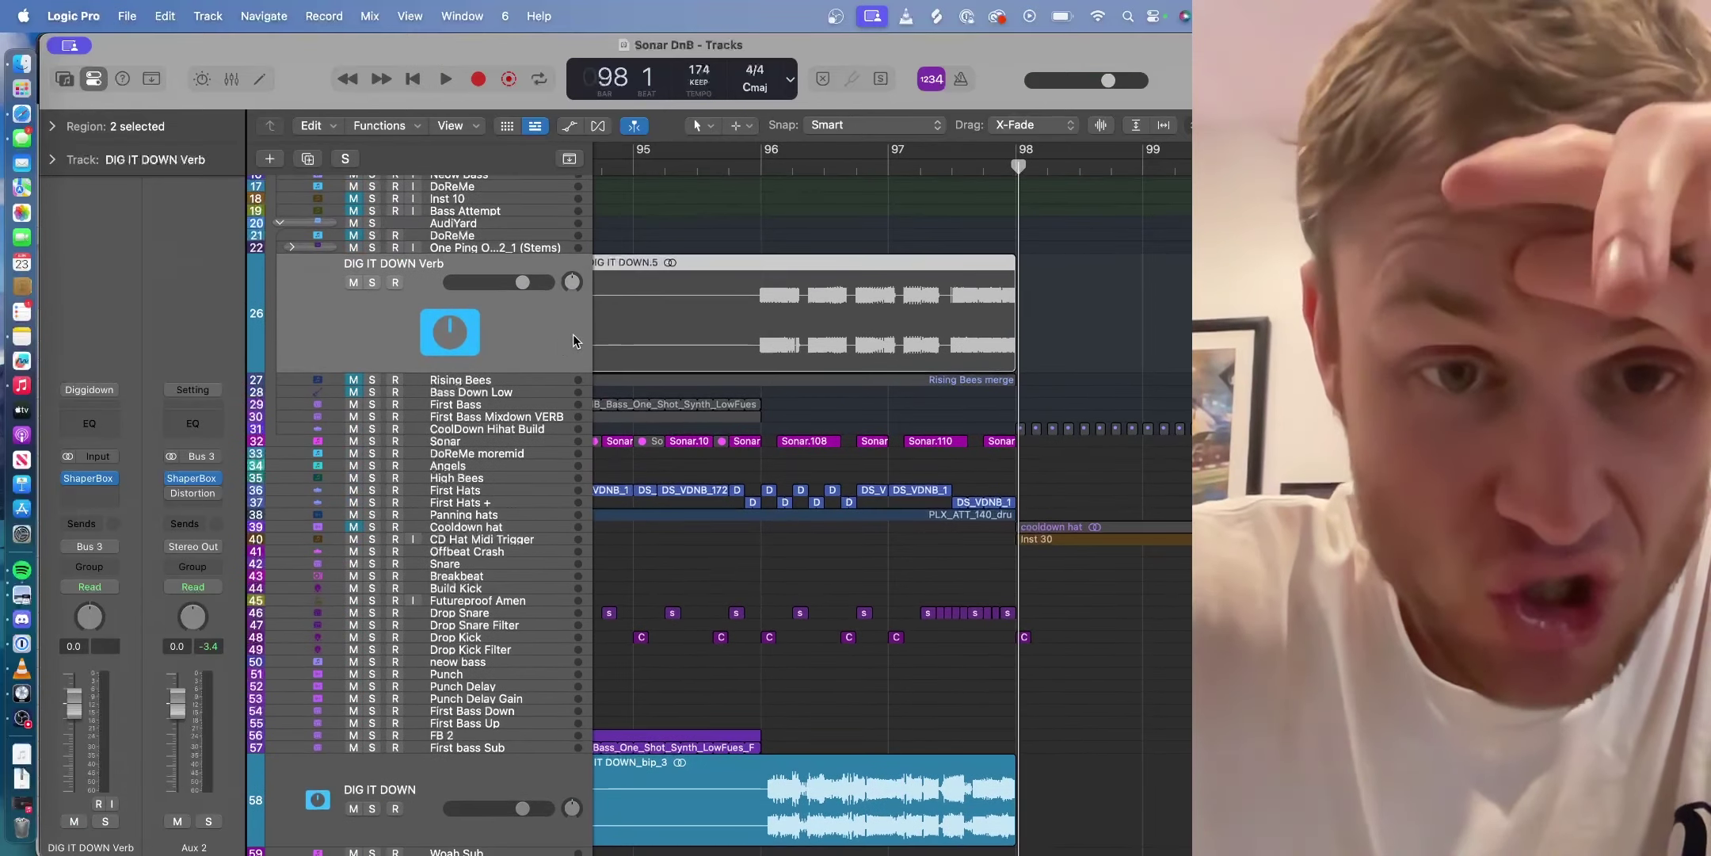
click(89, 480)
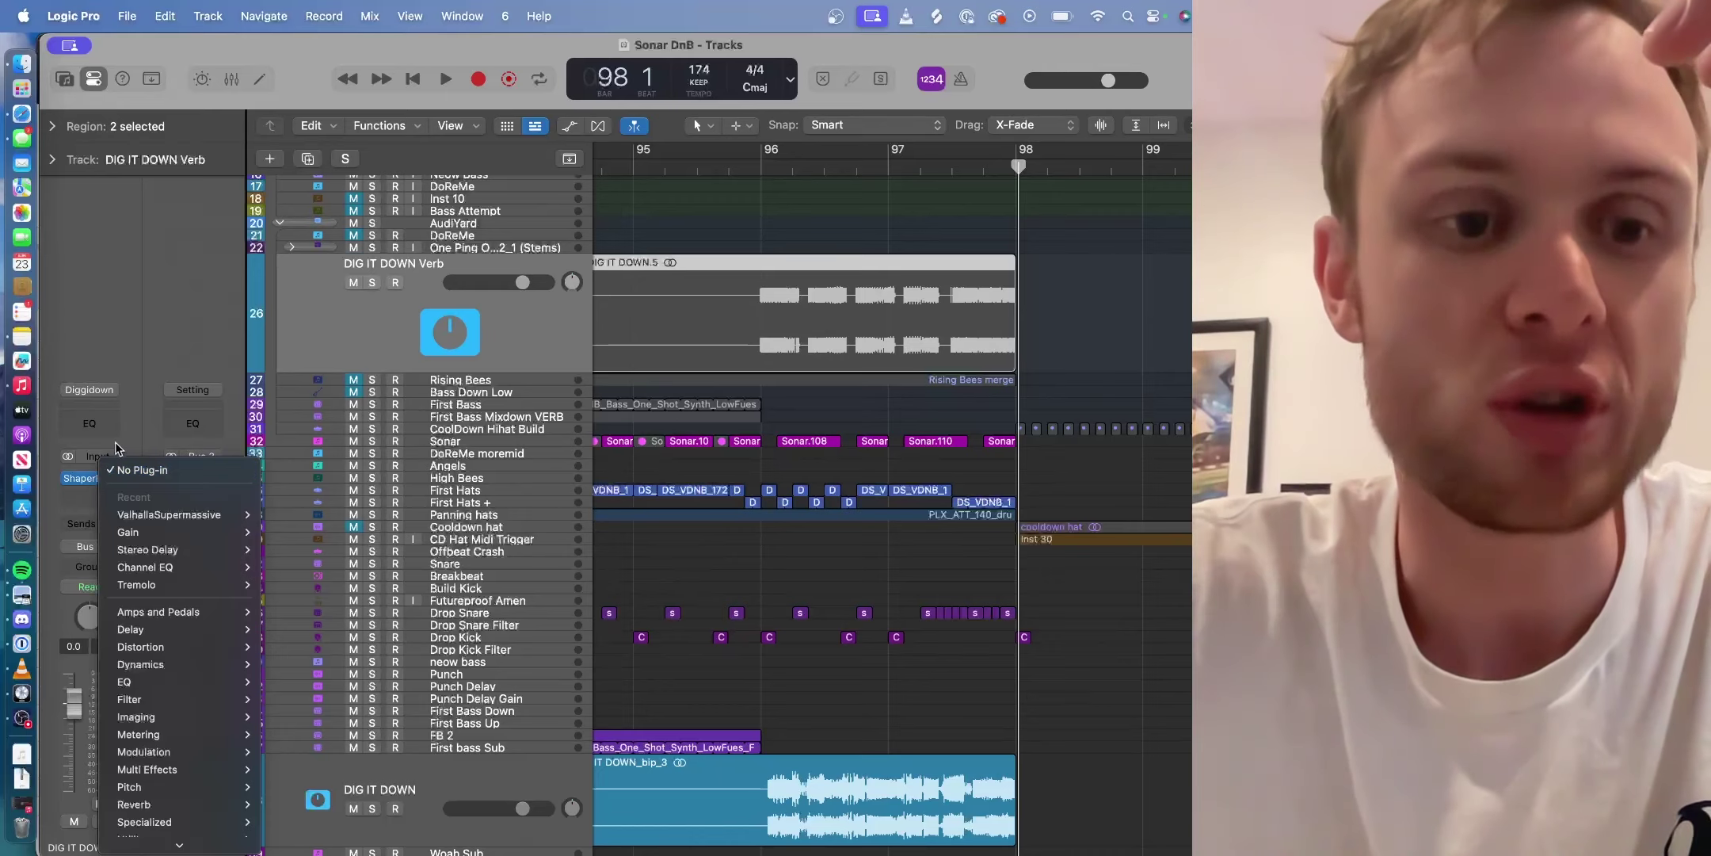
click(131, 430)
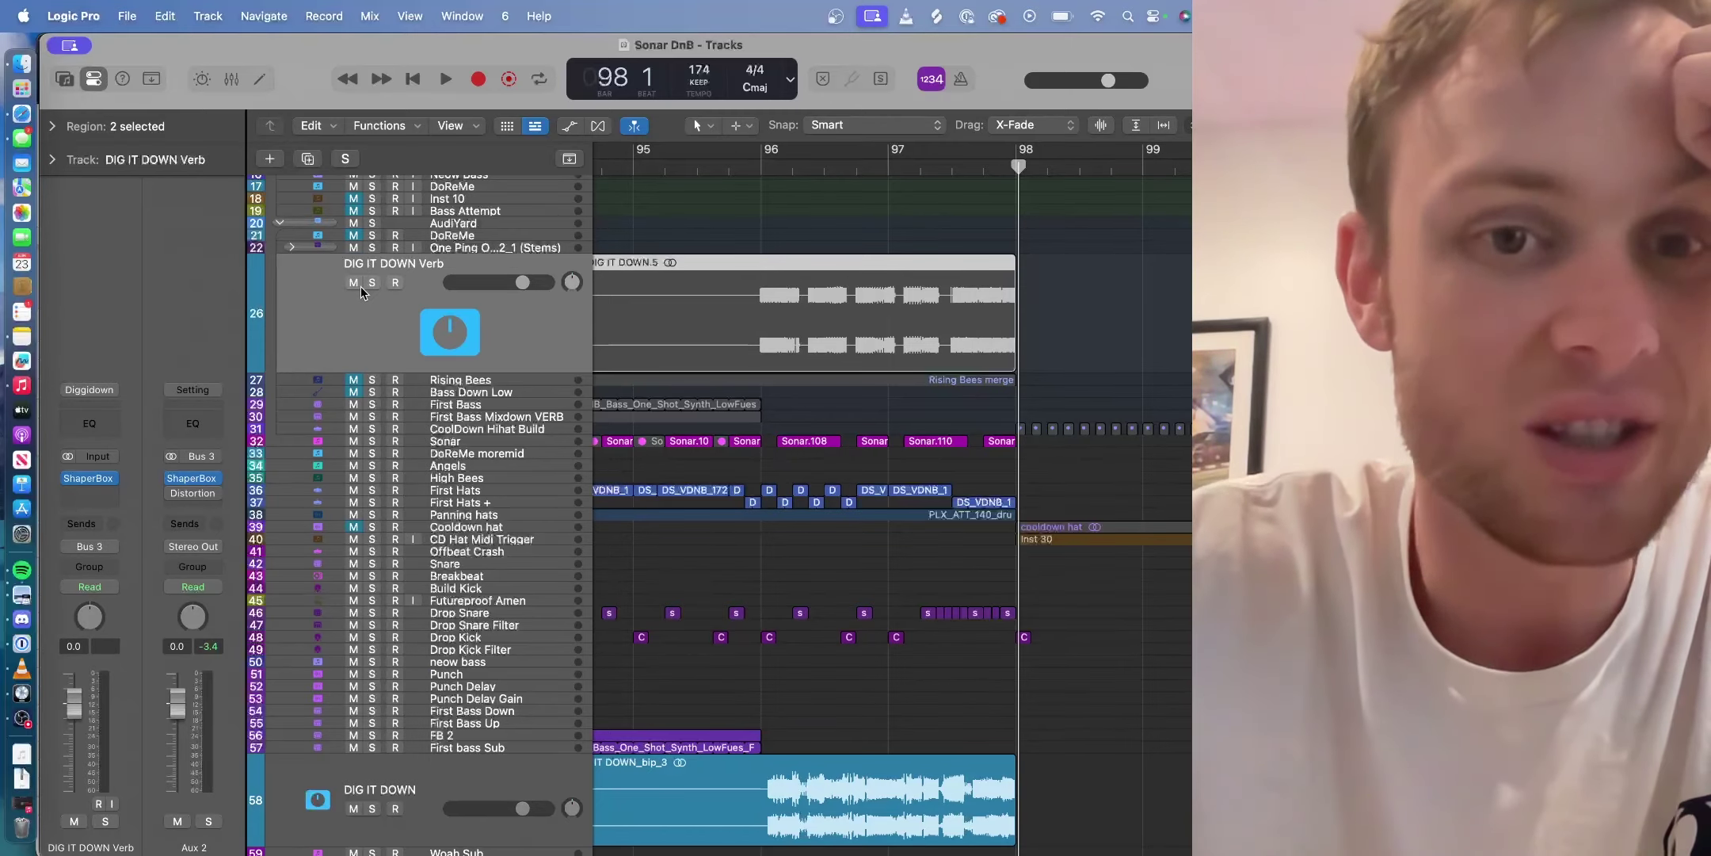
- Collapse the AudiYard and MidiYard track stacks
scroll(279, 222, up, 5)
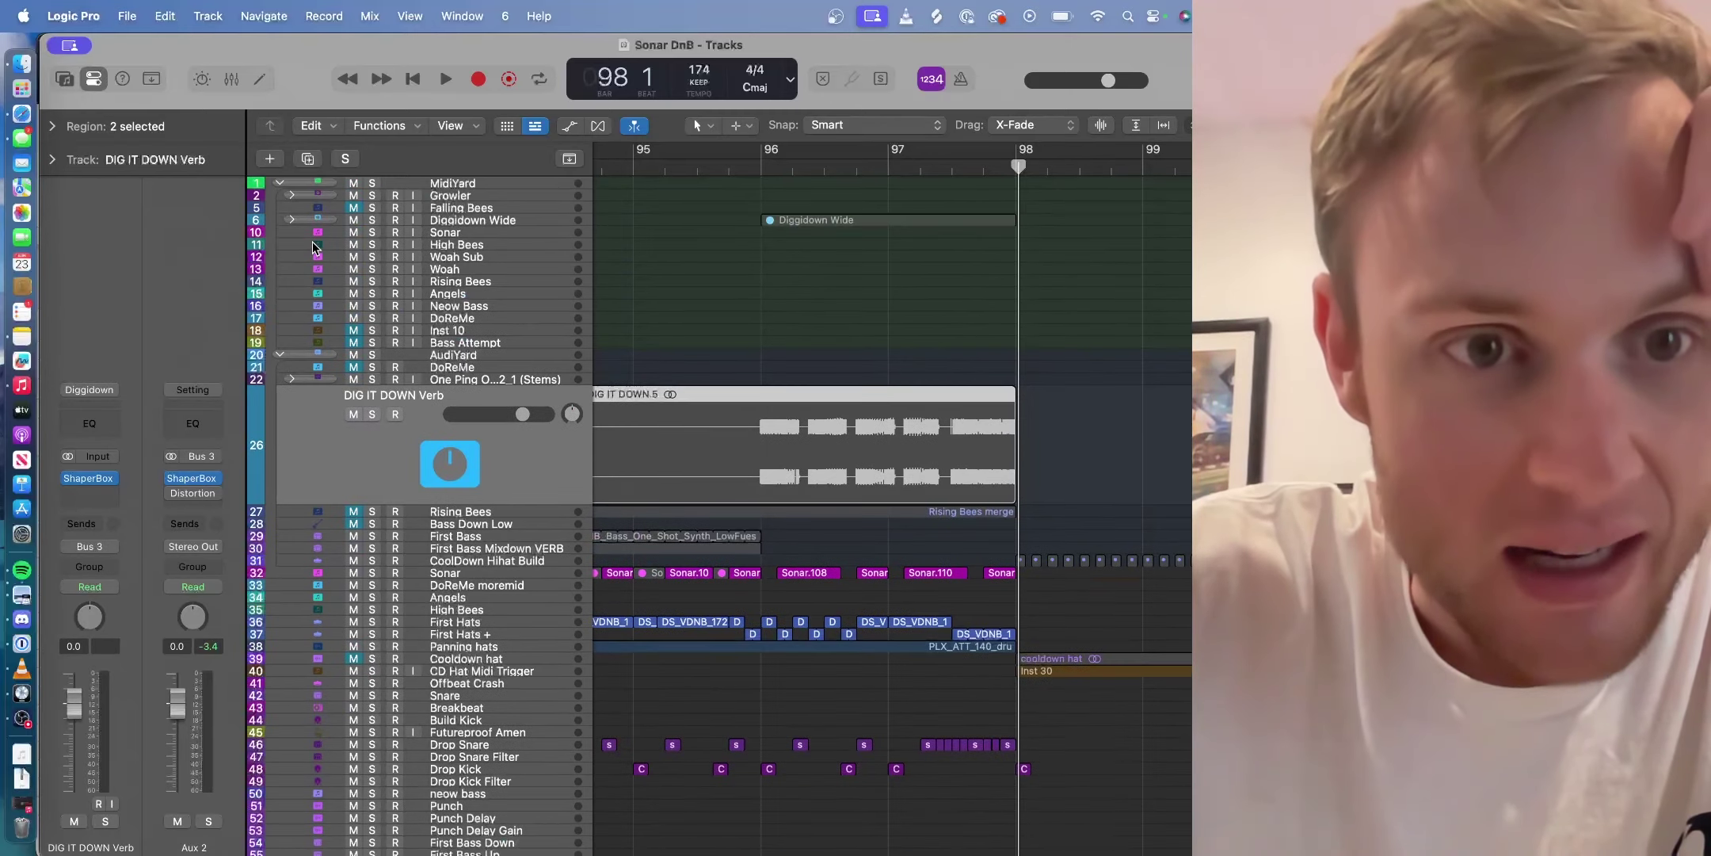
click(279, 354)
click(279, 181)
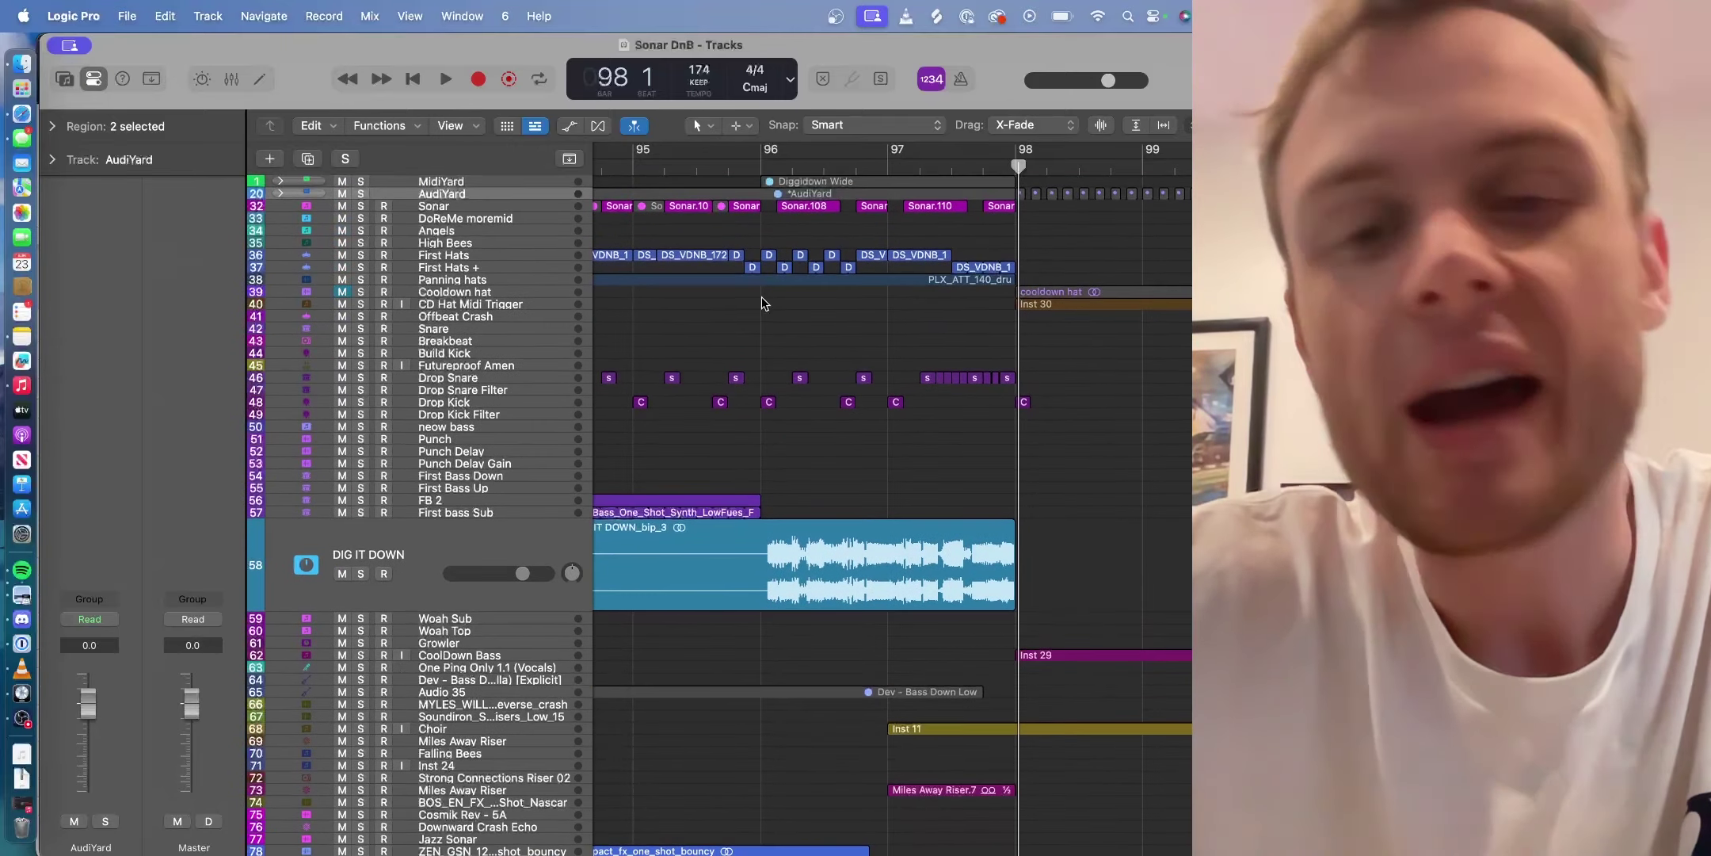
- Fit the whole arrangement in view and reduce the height of the enlarged DIG IT DOWN track
scroll(761, 317, down, 3)
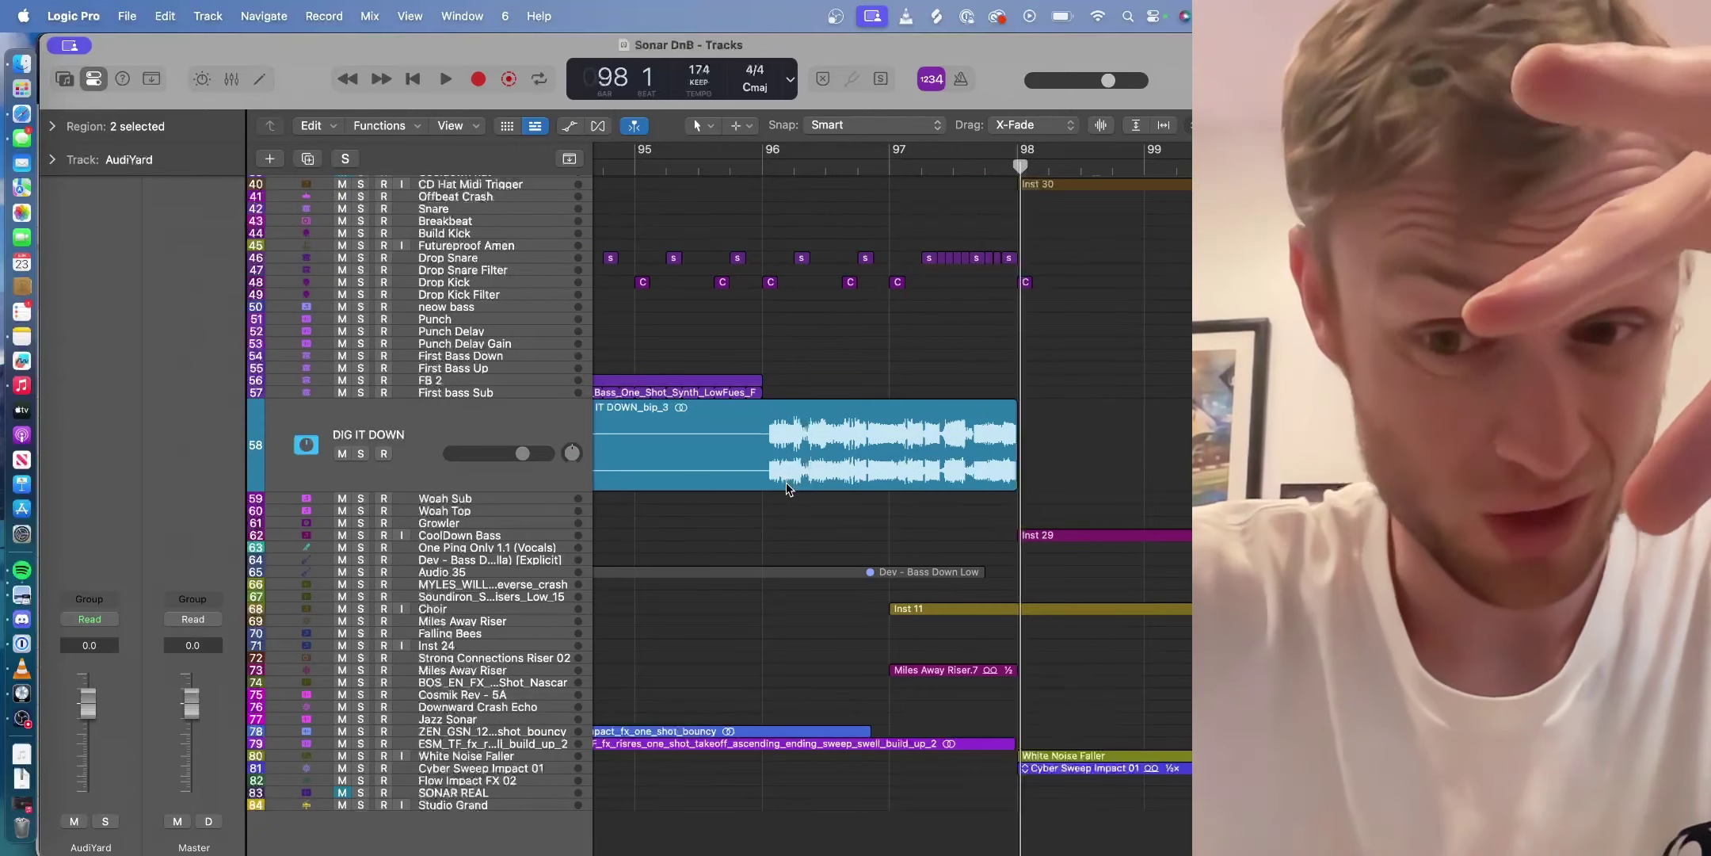
scroll(789, 487, down, 1)
scroll(788, 489, down, 8)
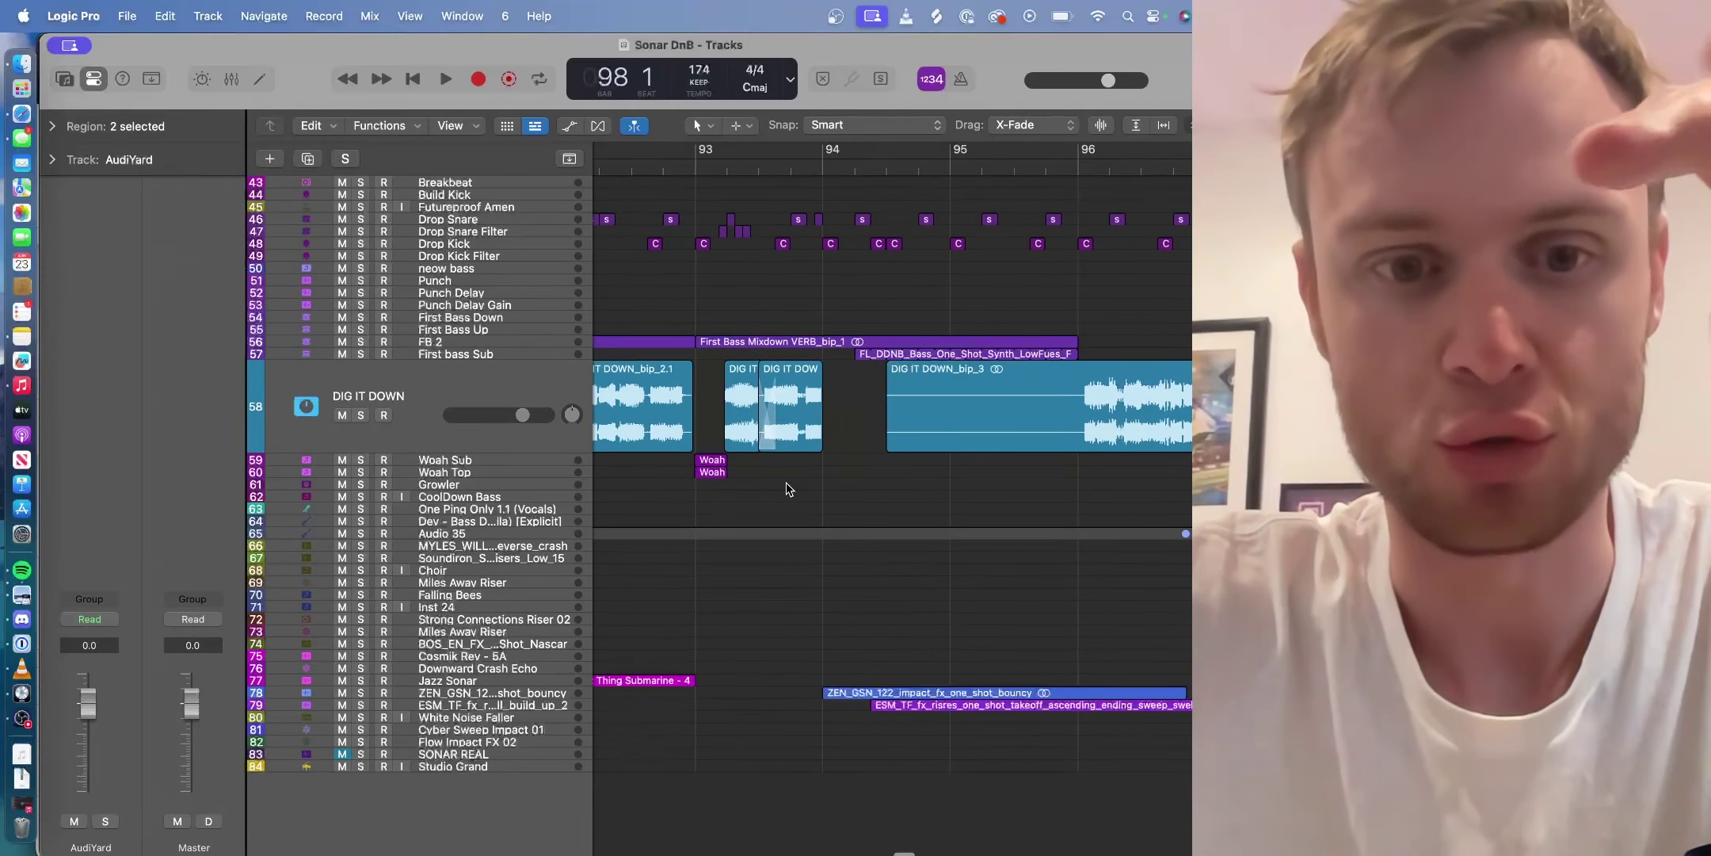
scroll(789, 489, right, 10)
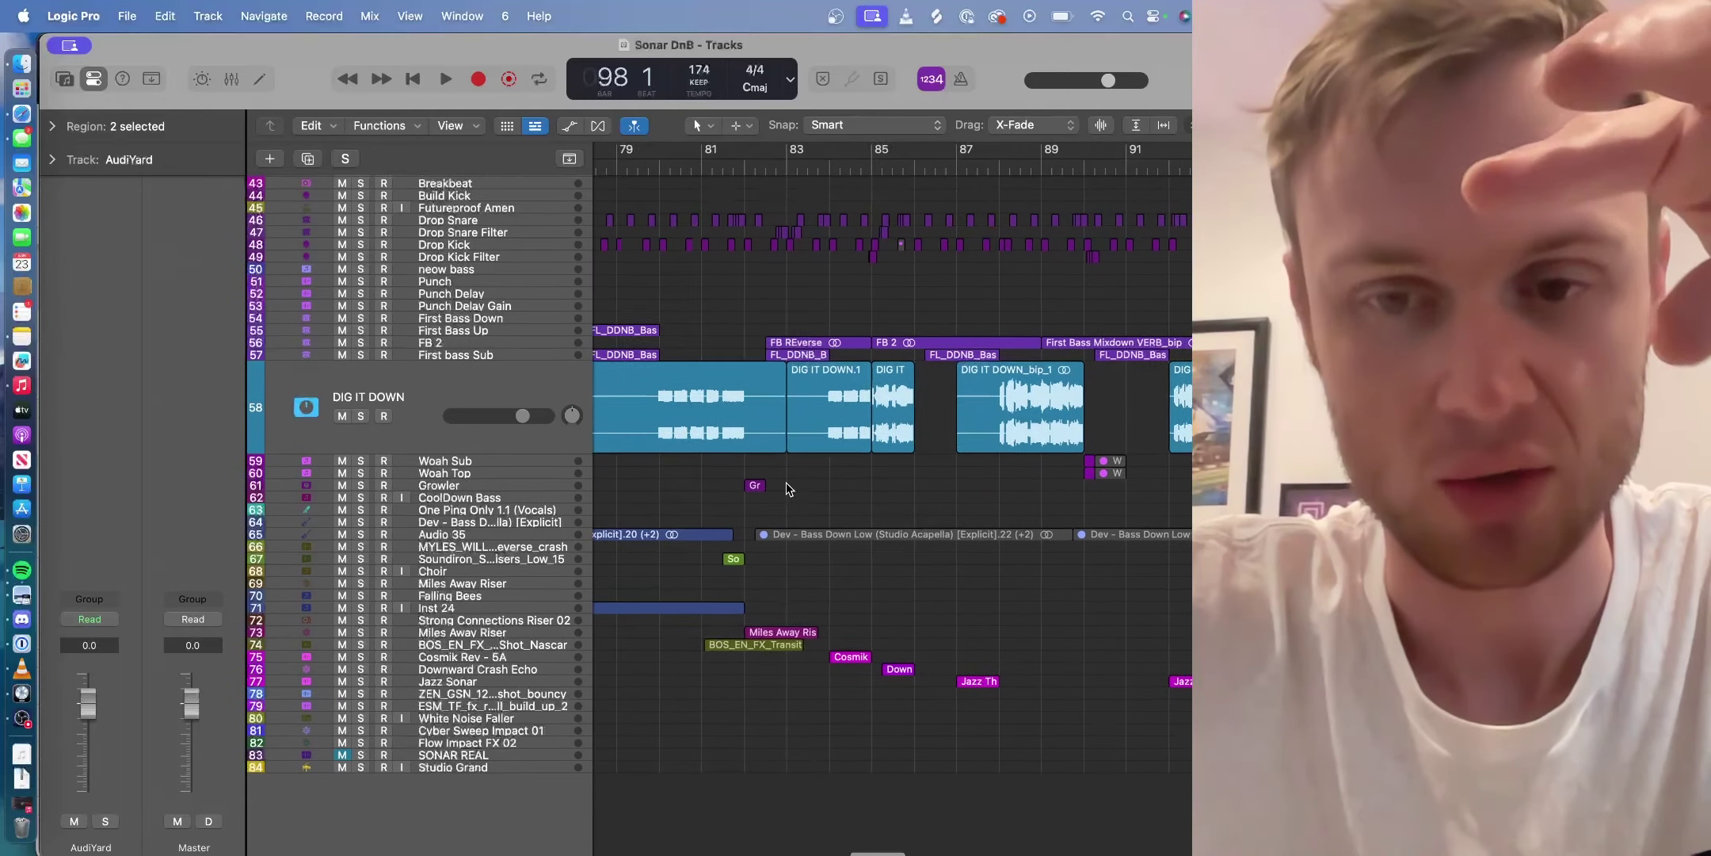
scroll(788, 488, right, 3)
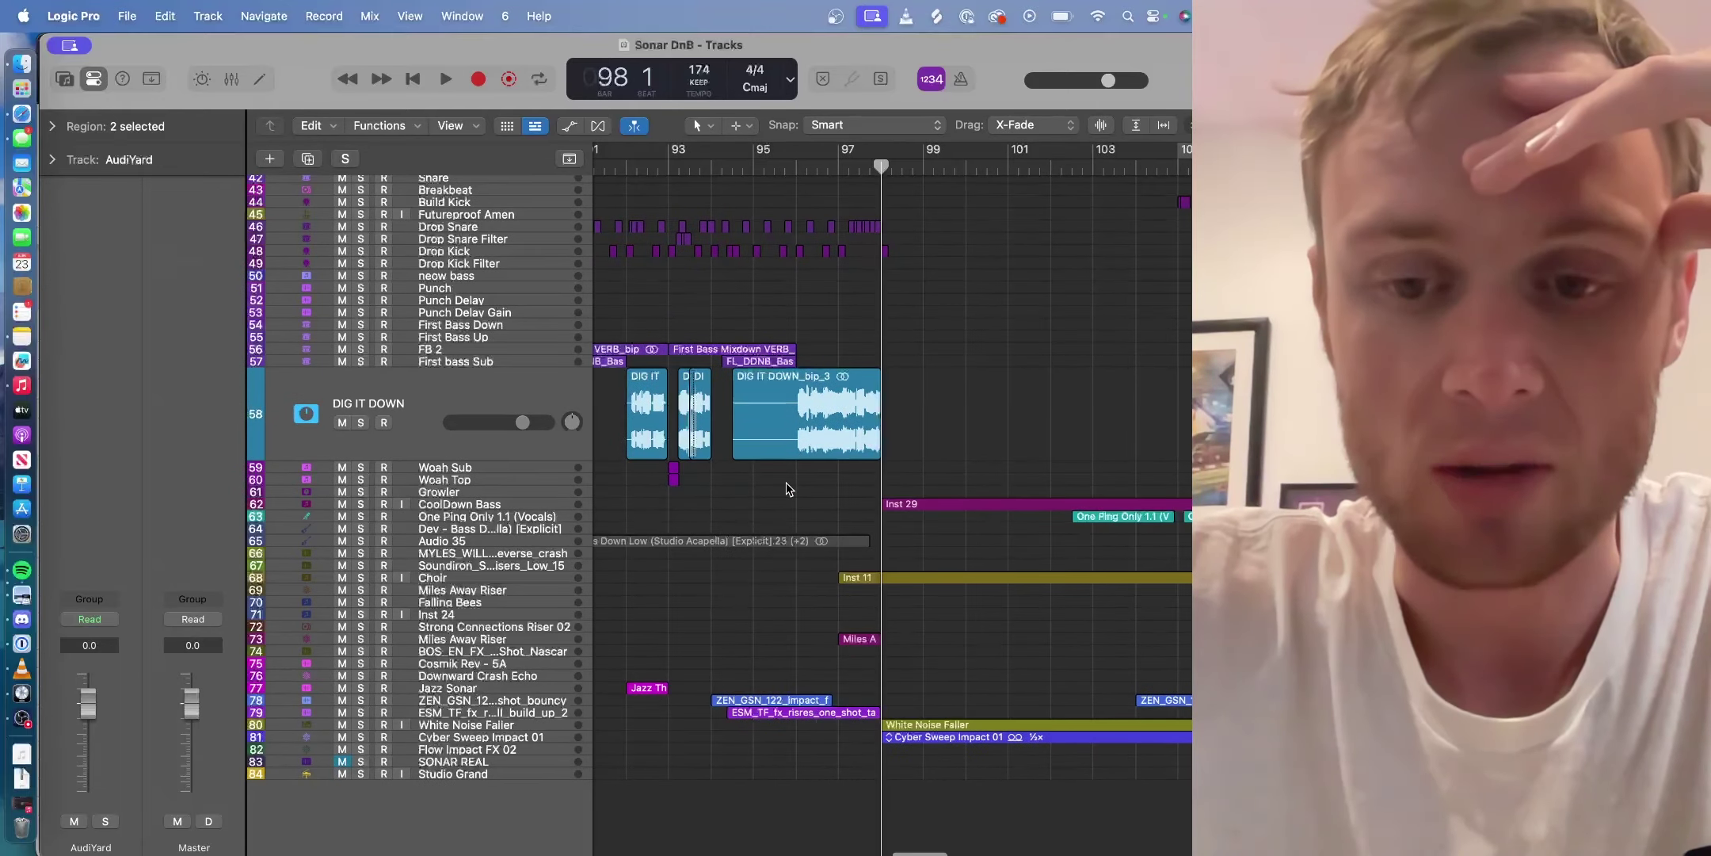
key(z)
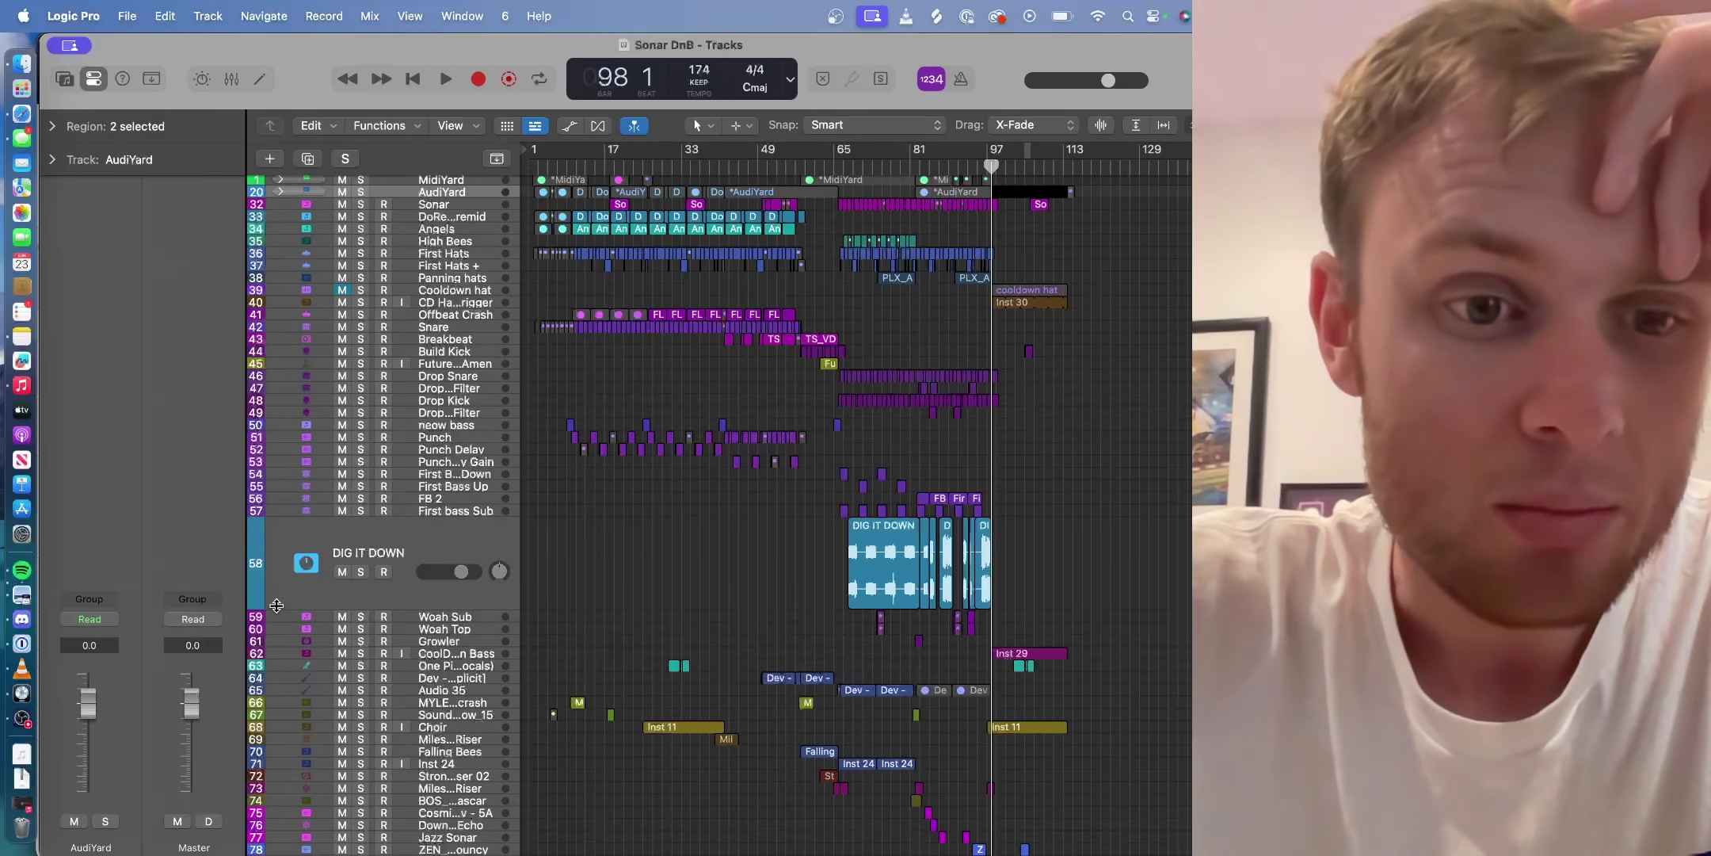
drag(273, 607, 273, 539)
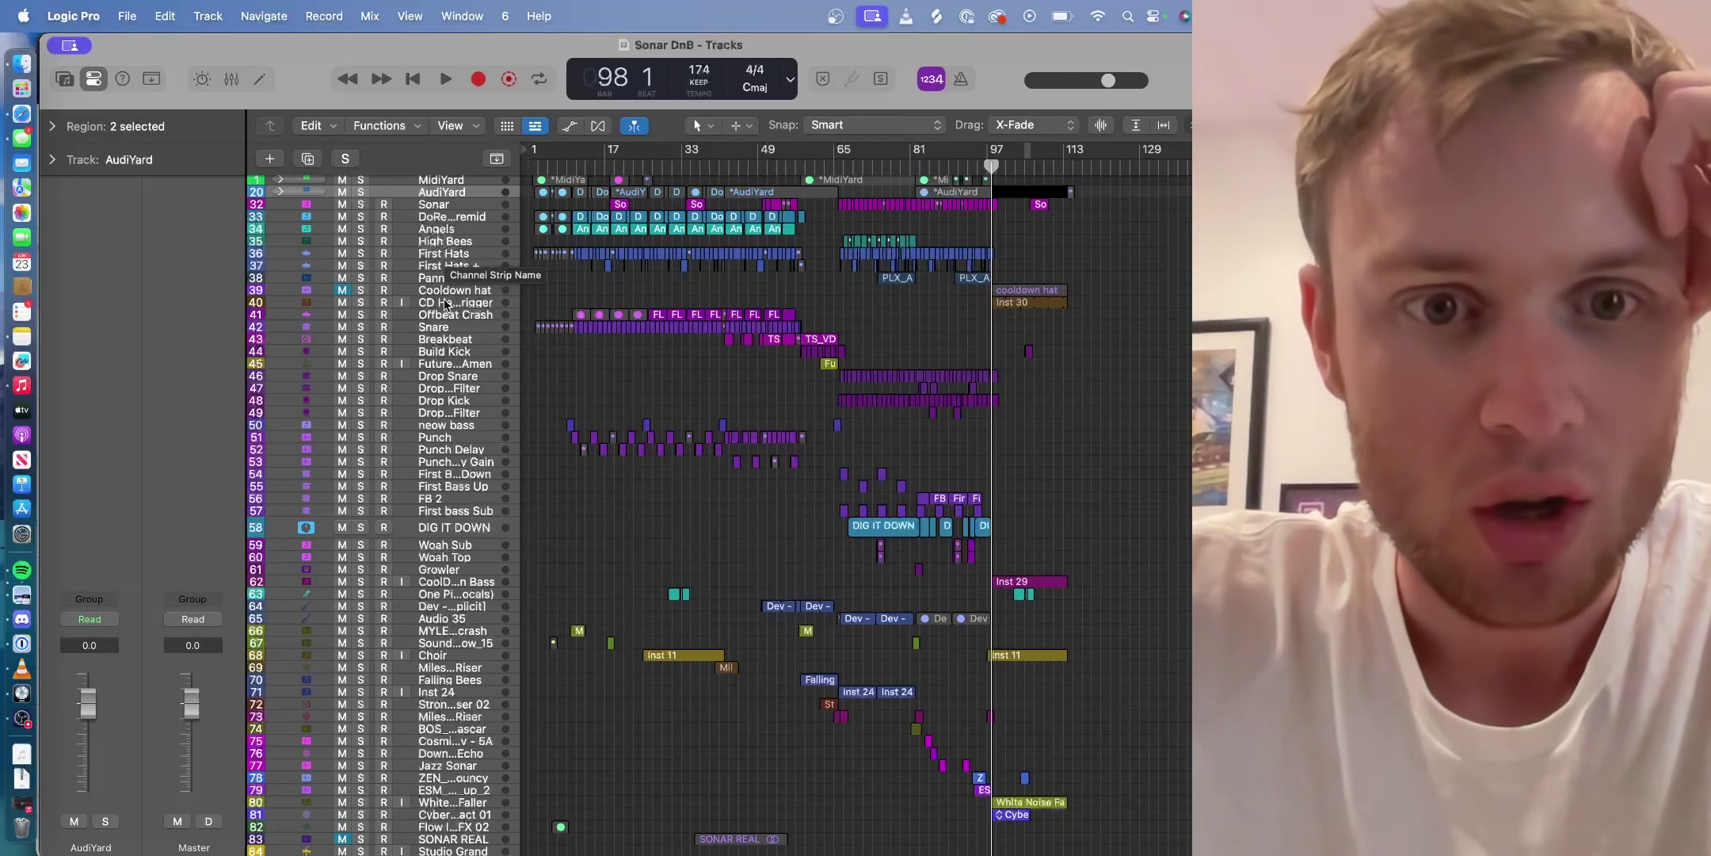
- Inspect the channel strips of the One Ping Only vocals, Dev - Bass Down Low, Audio 35 and Studio Grand tracks
scroll(438, 475, down, 3)
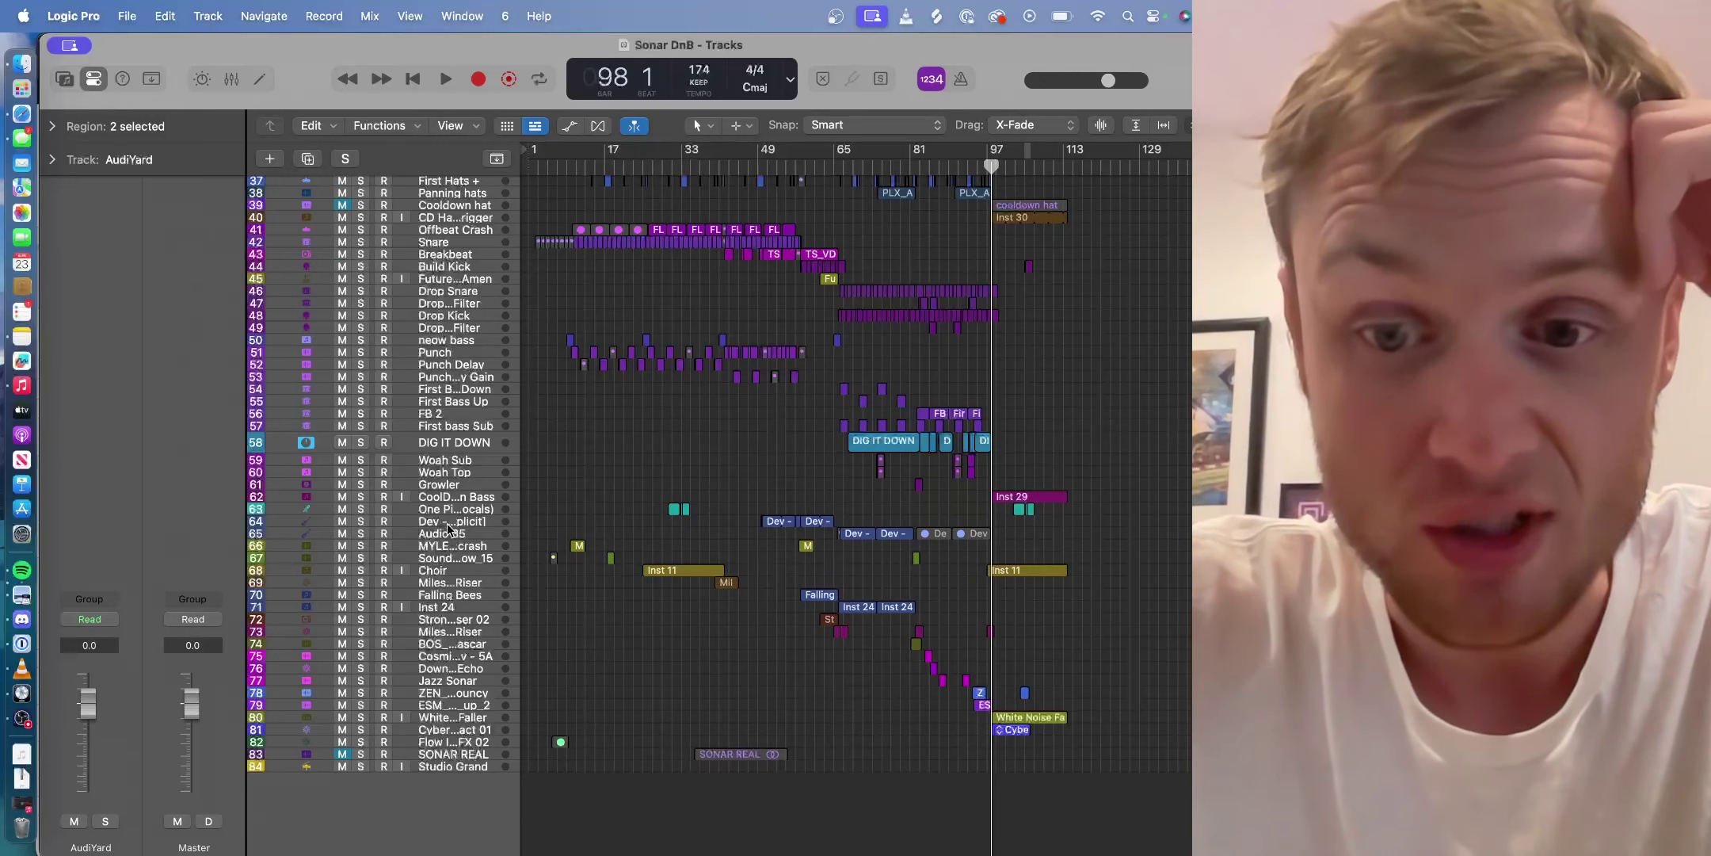
click(452, 525)
click(444, 508)
shift+click(442, 521)
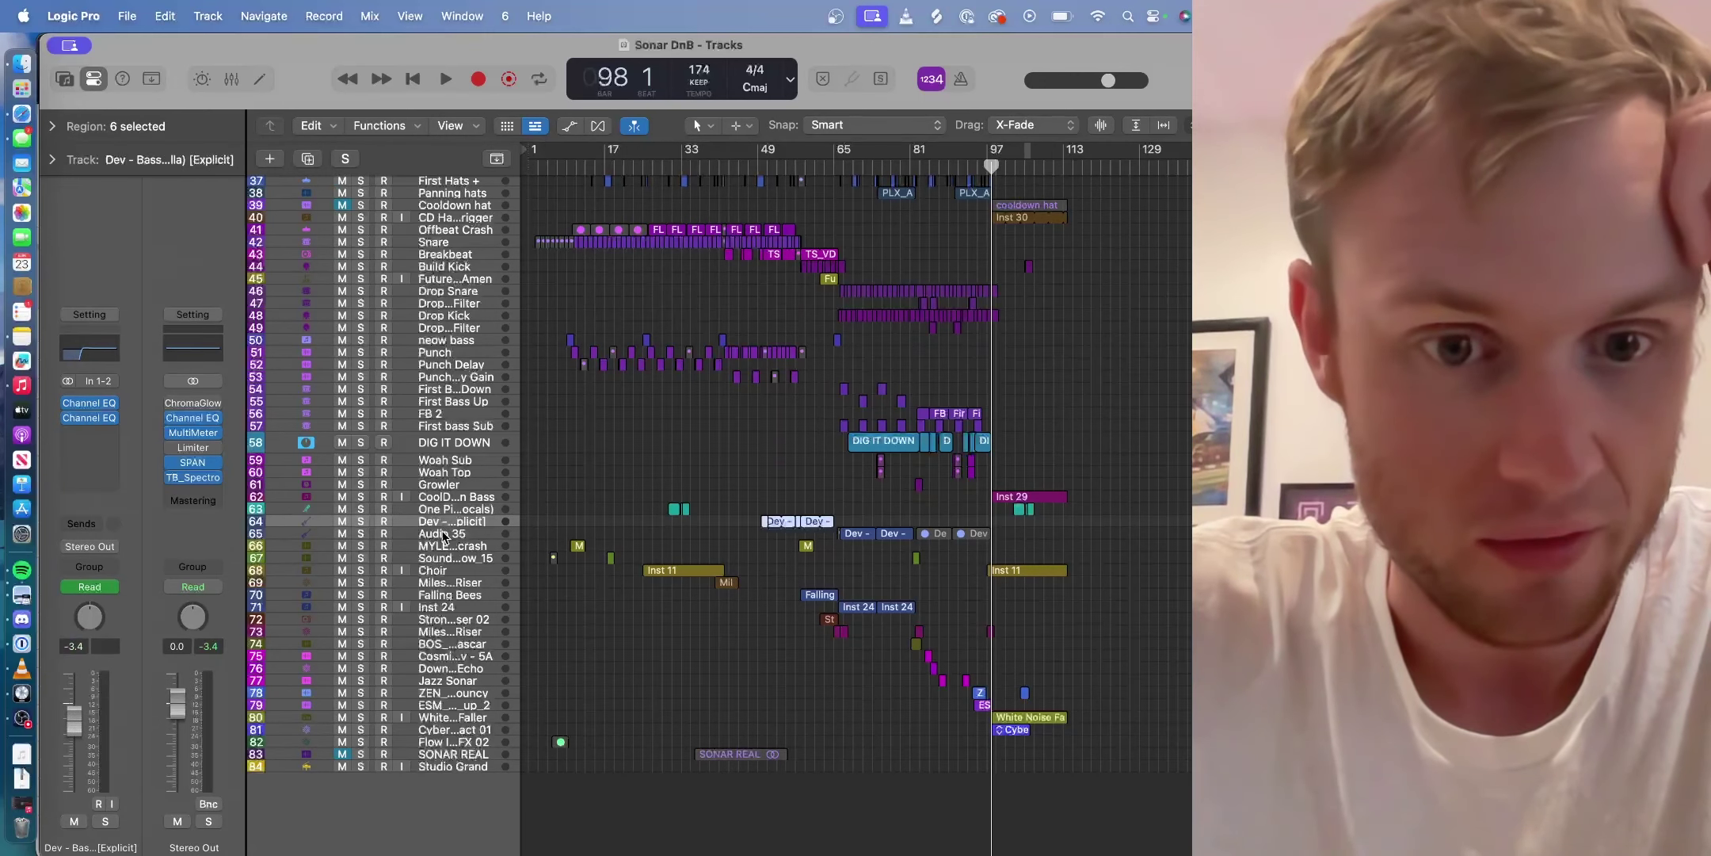
click(445, 535)
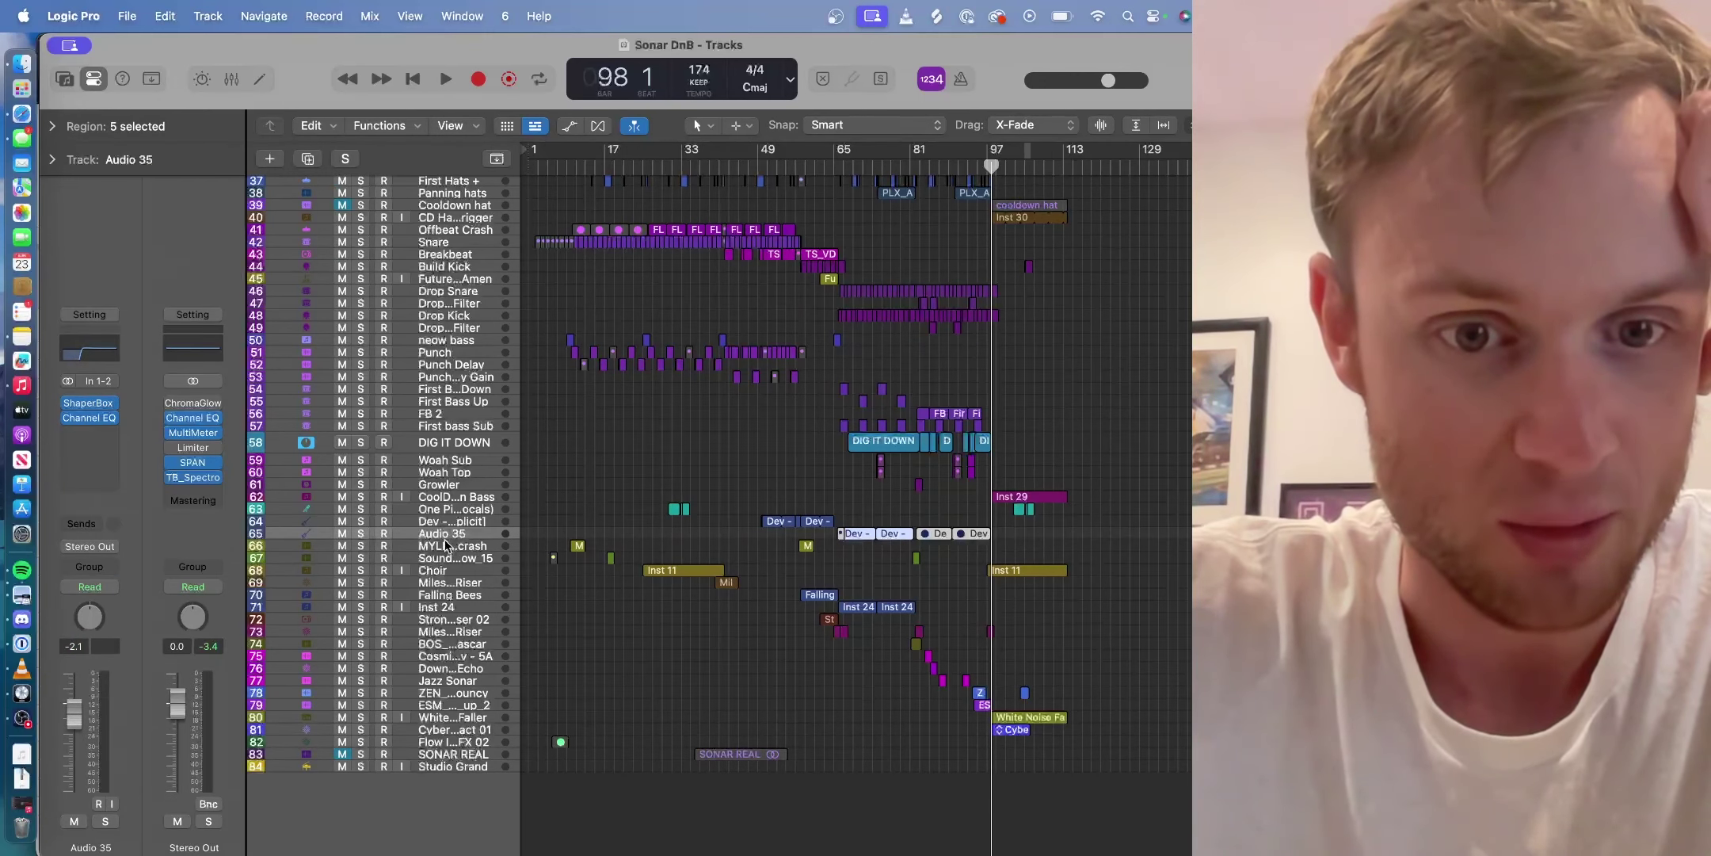
click(461, 767)
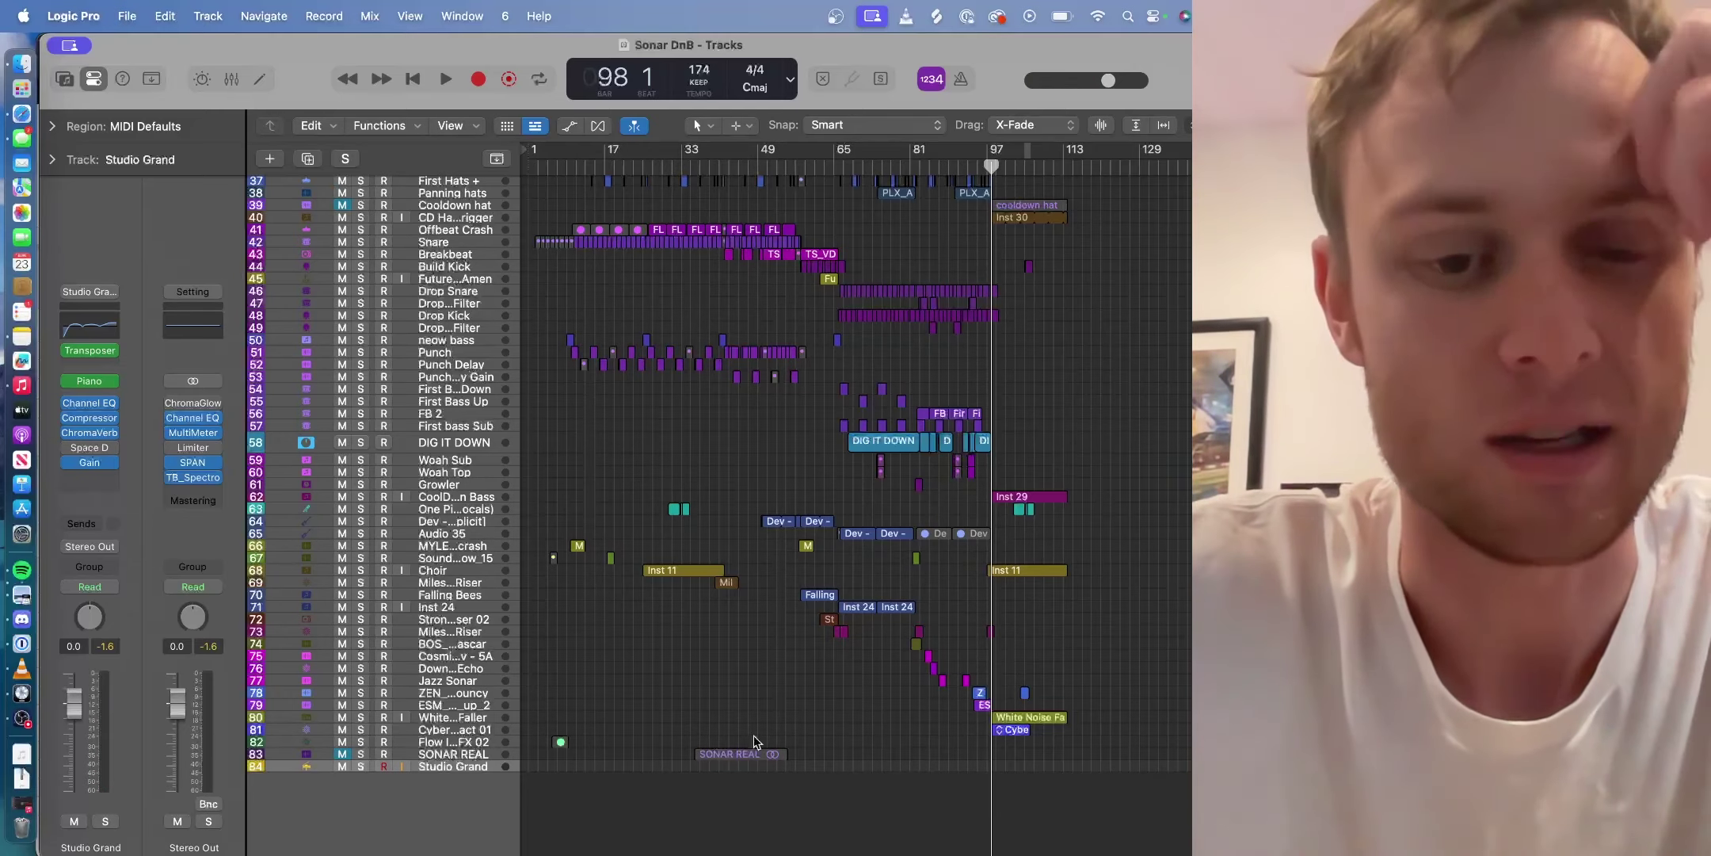
key(super+Right)
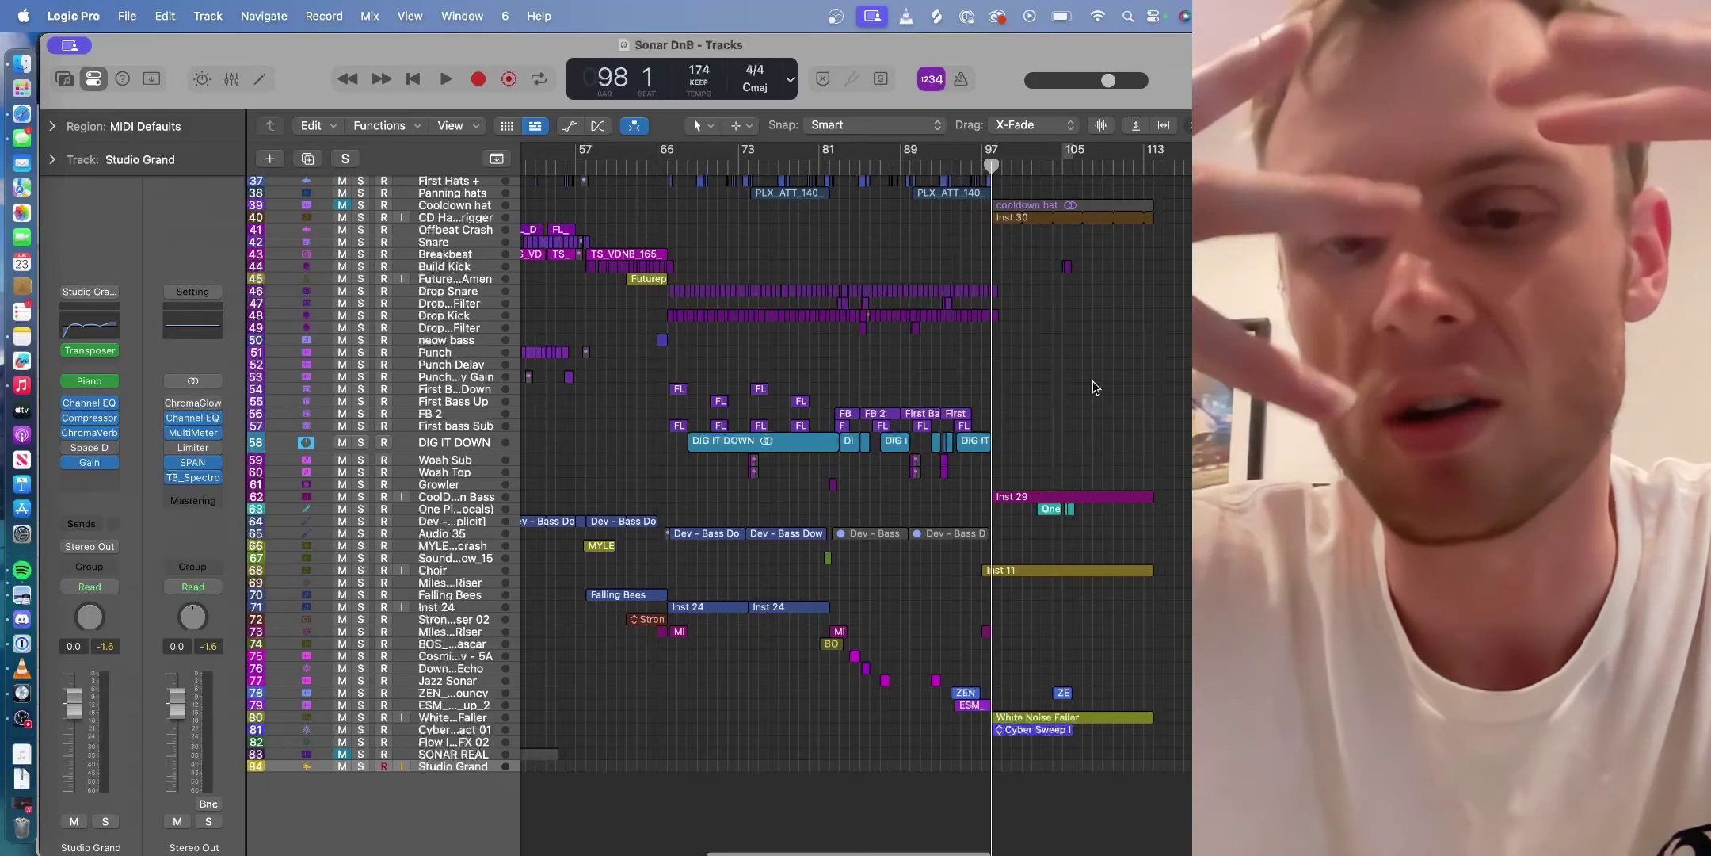
scroll(1095, 388, up, 5)
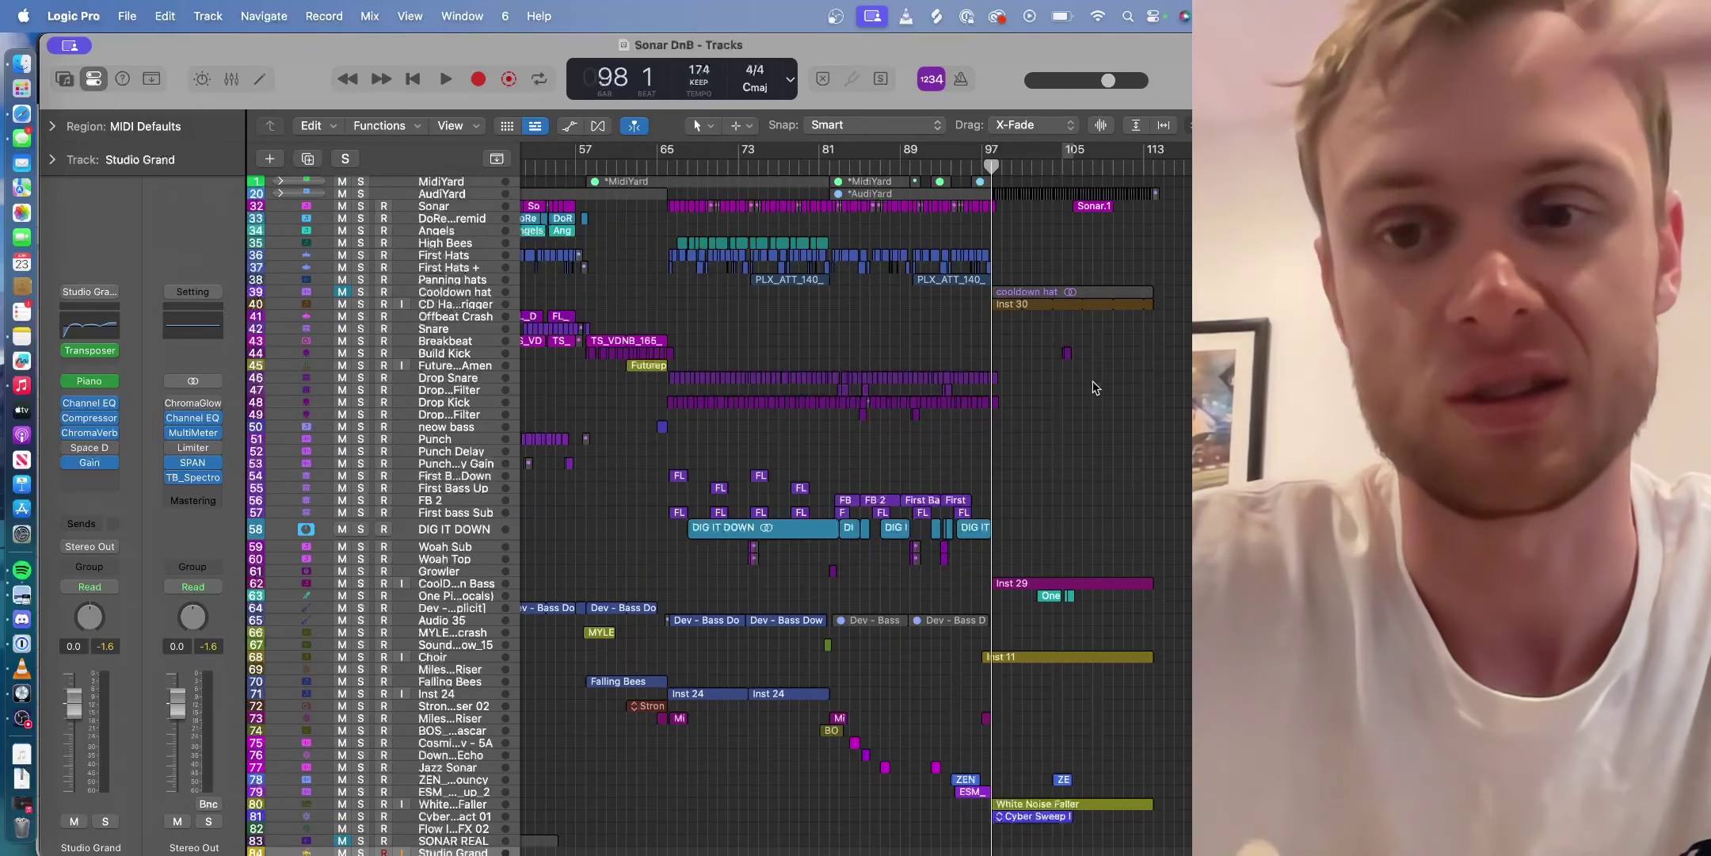